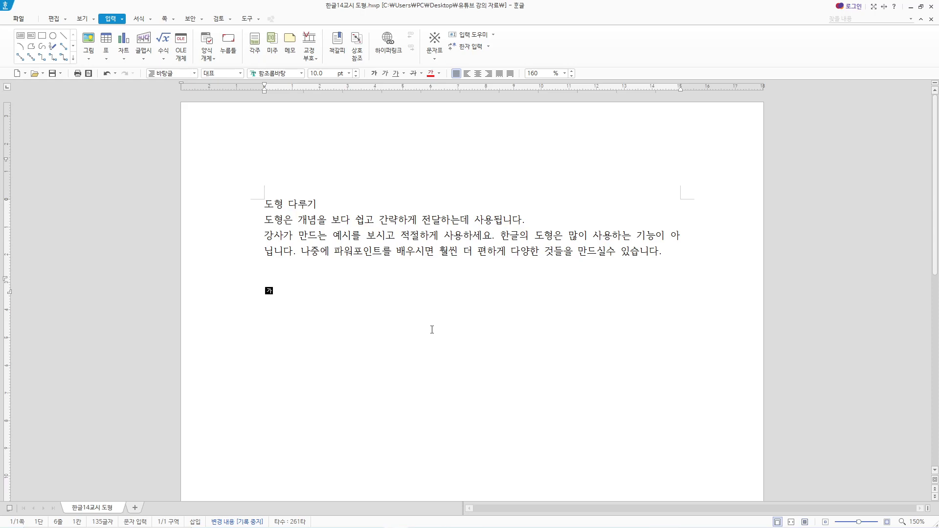
click(303, 284)
drag(331, 251, 387, 253)
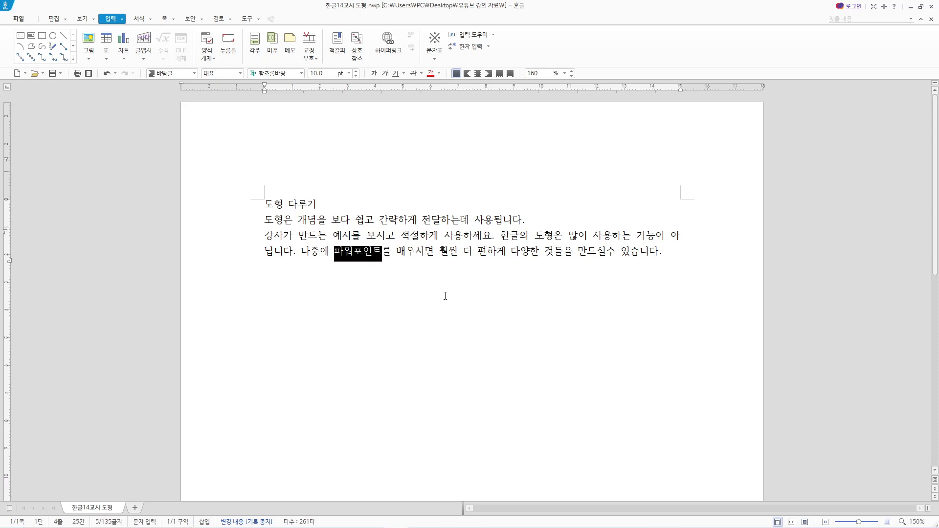
click(418, 280)
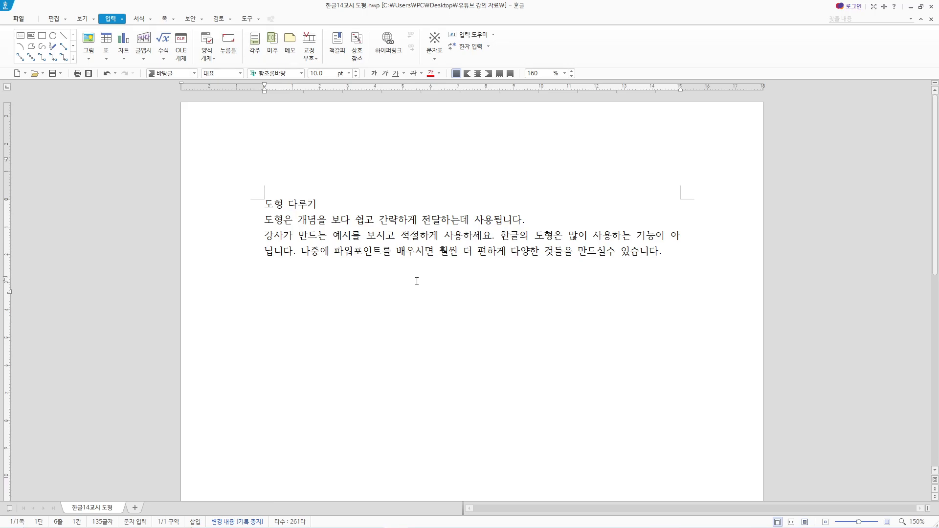
- Append "/ 원하는 위치에 글자를 집어넣기" to the end of the first sentence below the title
key(Hangul)
drag(298, 220, 536, 224)
click(536, 225)
text(/ 원)
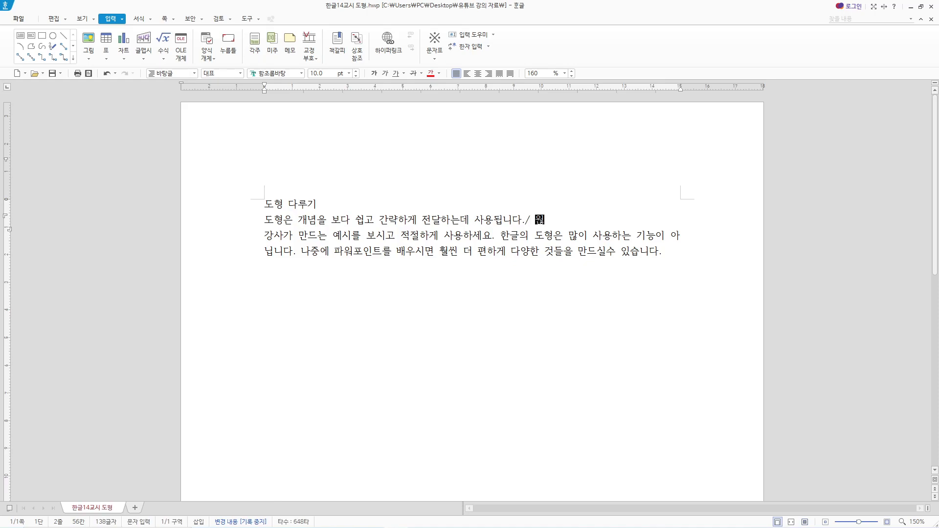
text(하는 위치에 글자를 집)
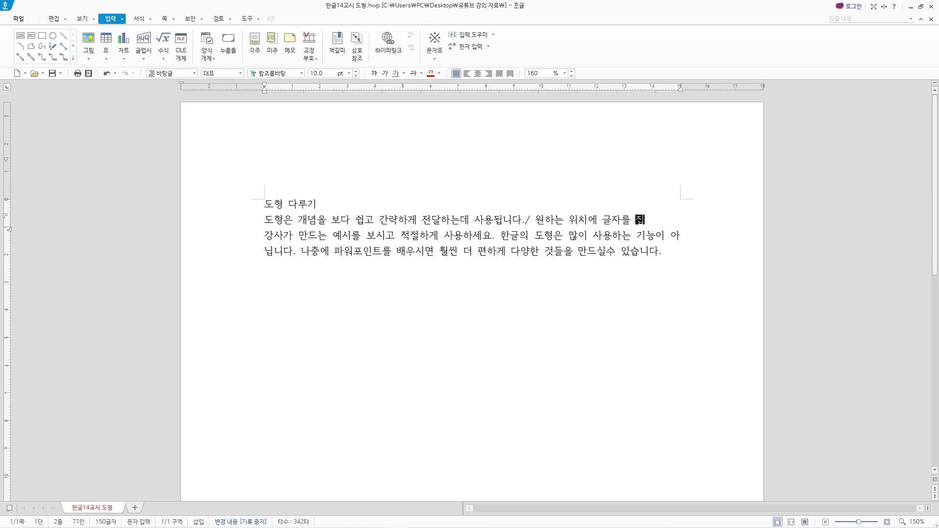
text(어넣기)
click(555, 237)
- Add four lines of random Korean filler text below the last paragraph
key(Hangul)
click(326, 374)
text(ㅁㄴ어룸ㄴ어ㅏ롬넝ㄹ)
key(Return)
text(ㅁㄴ아ㅣ러마넝라ㅇㅁㄶ)
key(Return)
text(ㅁㄴ이라ㄻ나이ㄹ)
key(Return)
text(ㅁㄴㅇ라ㅣㅓㄻ닝러)
key(Return)
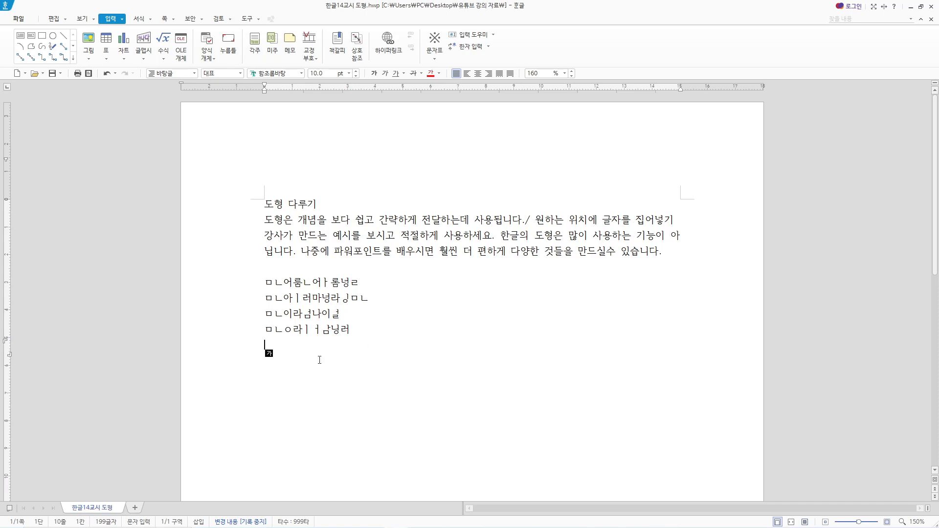
- Insert three blank lines below the title 도형 다루기 and leave room for a note there
click(269, 267)
click(325, 204)
key(Return)
key(Return)
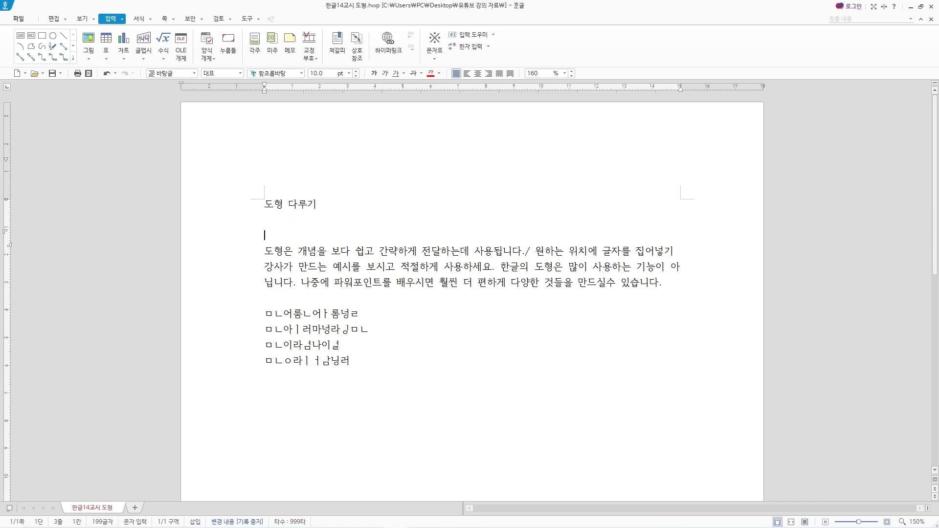
key(Return)
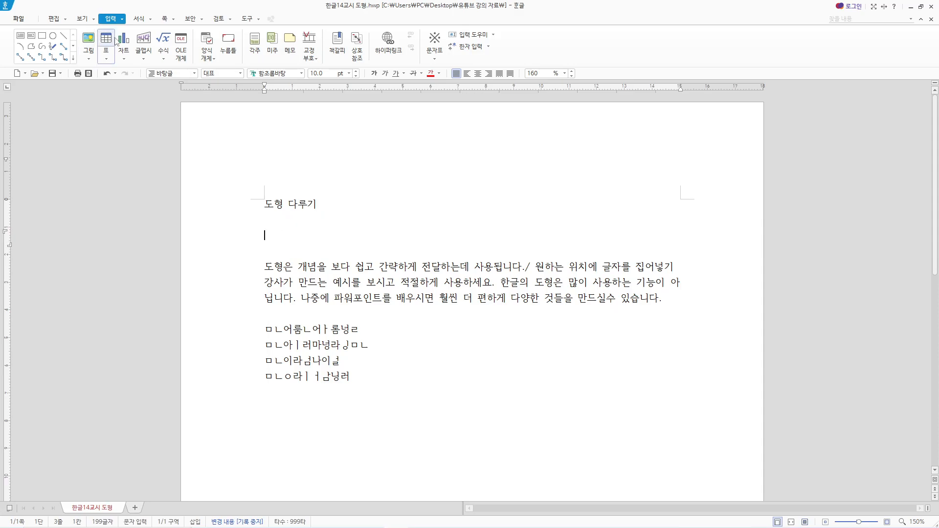
click(123, 22)
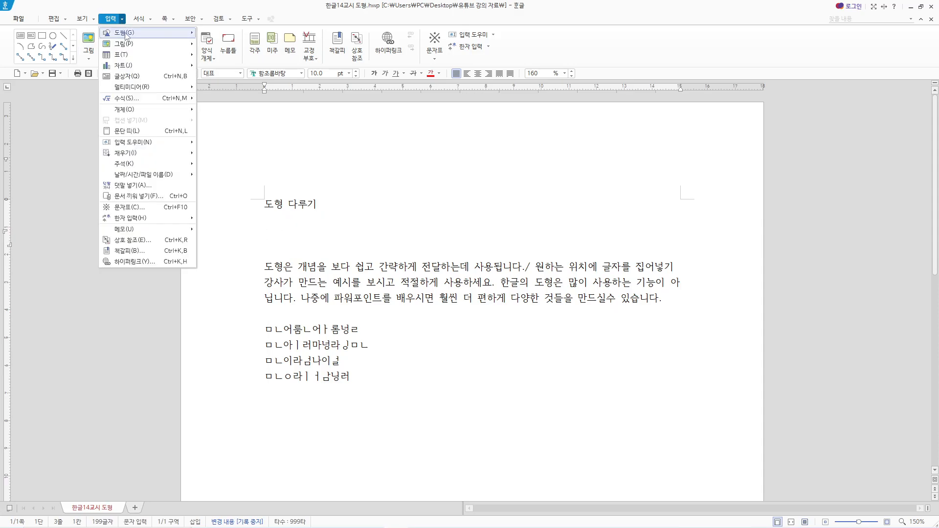
mouse_move(155, 39)
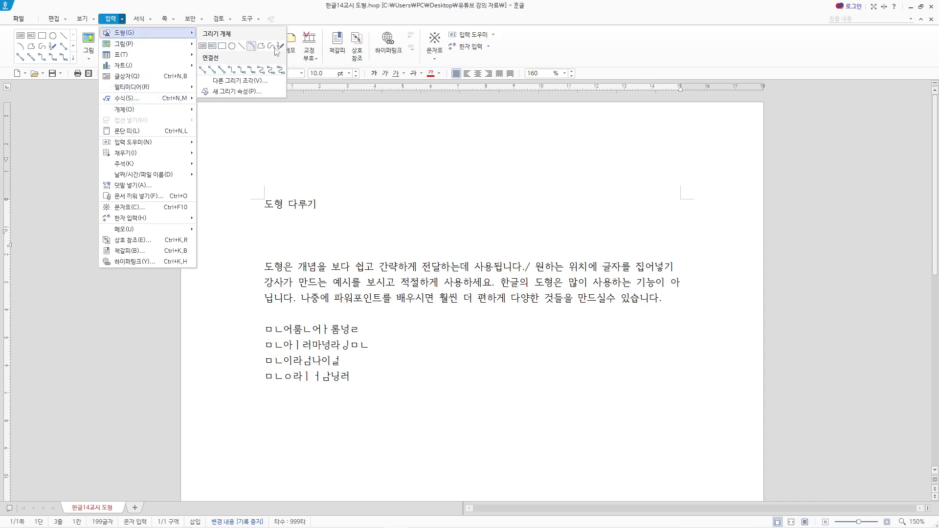
click(376, 199)
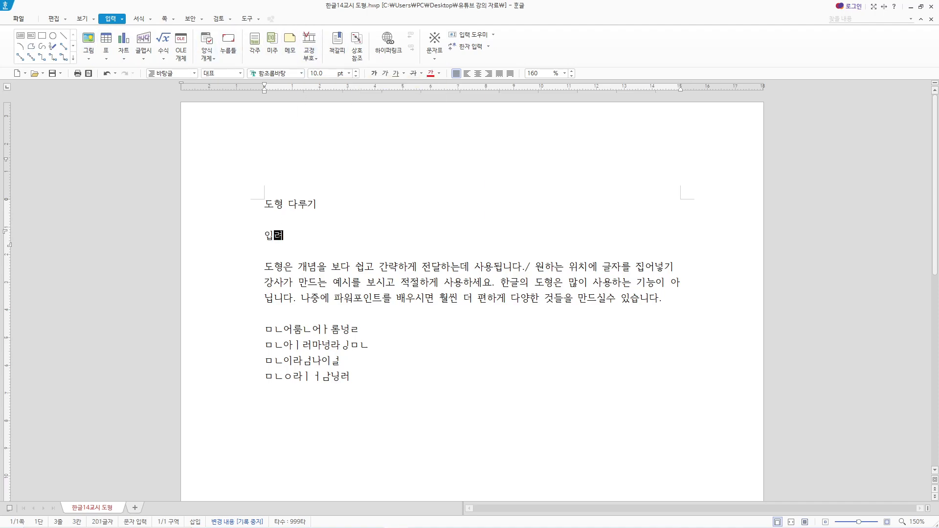
- Write "메뉴에 입력 글자 누르시면" in the blank space under the title and start a new line
key(BackSpace)
key(Return)
text(메뉴)
text(에 입력 글ㅈ)
text(ㅏ 누르시면)
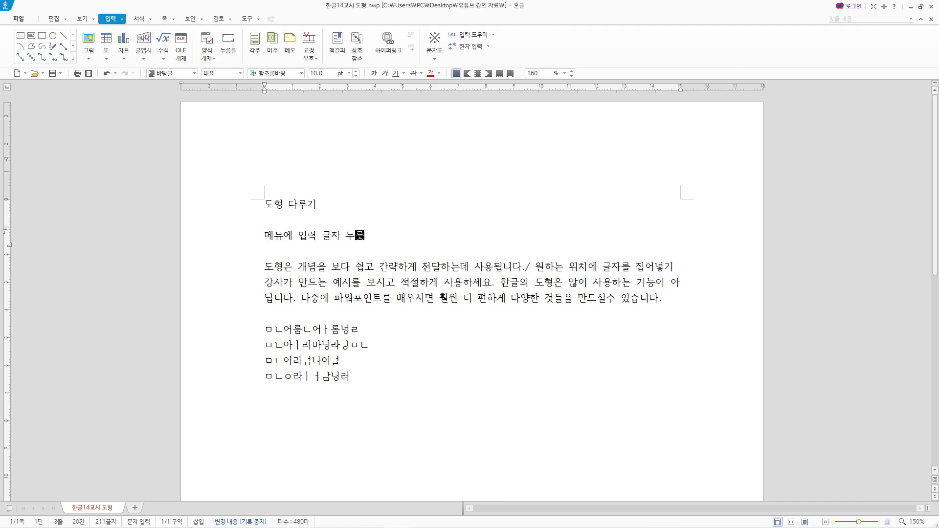
key(Return)
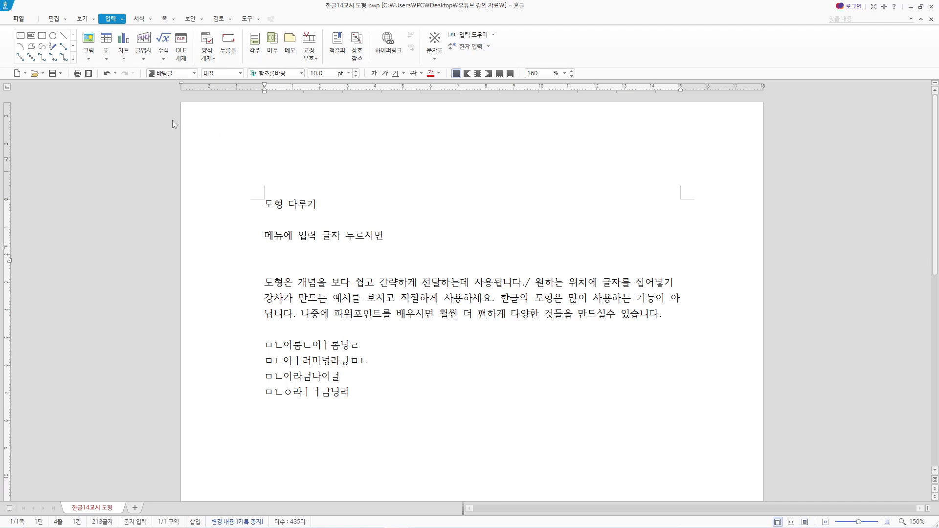
- Add the line "도구상자앞에 있는 도구 틀을 이용하시면 되겠습니다." followed by an empty line
text(도ㅎ)
text(상장)
text(앞에 이)
text(ㅆ는 도구 ㅌ)
text(ㅡㄹ을 이용하시며)
text(ㄴ )
text(되겠습니다)
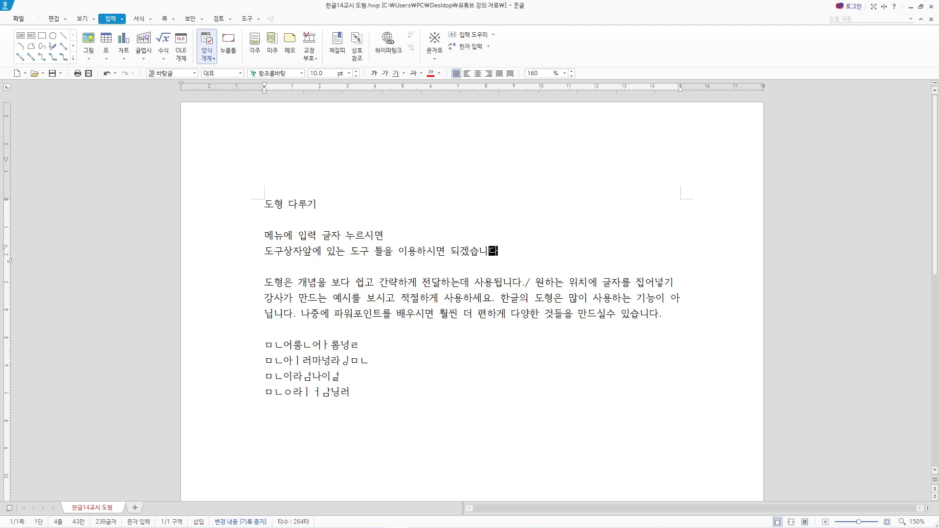
text(.)
key(Return)
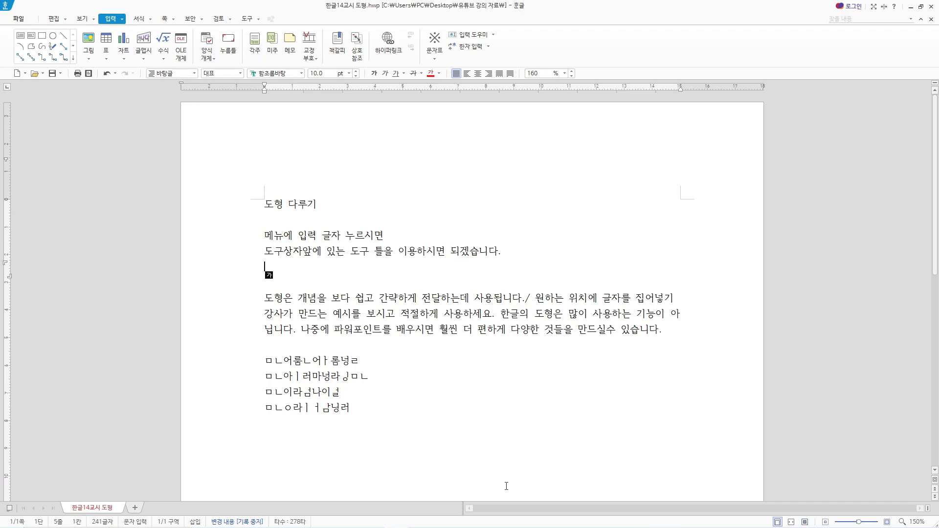
key(Return)
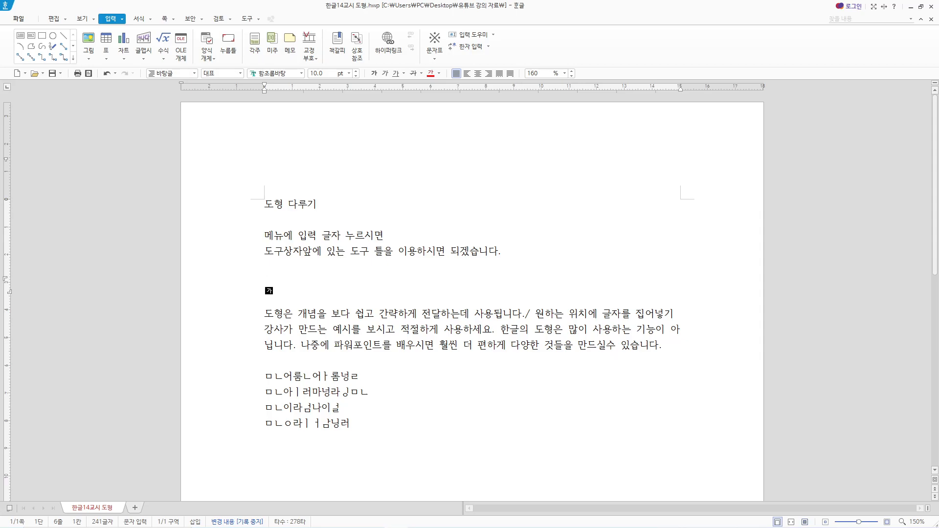
- Write the workflow line "용지 셋팅 -> 선입력 (모든글자 입력) - > 꾸미기" under the note
text(용지 셋팅 )
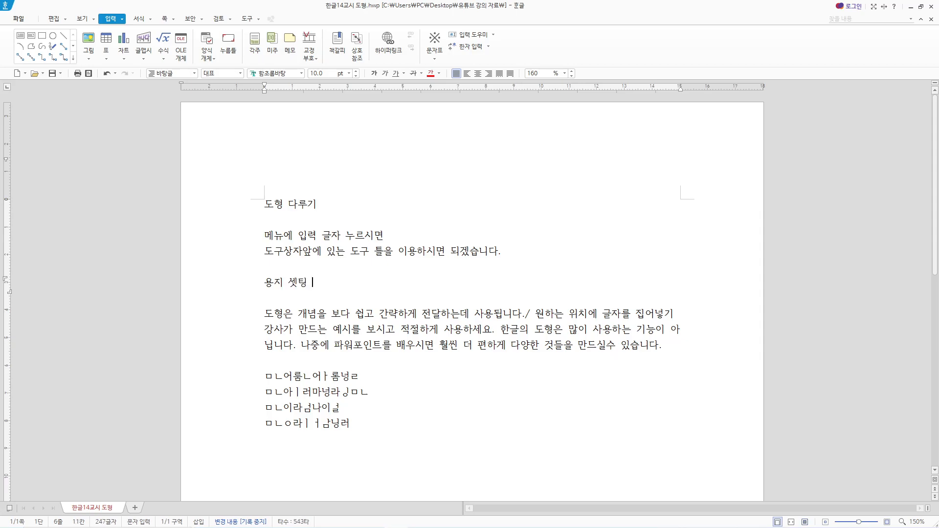
text(-> )
text(선입력)
text( ()
text(모든드)
text(글자 입력)
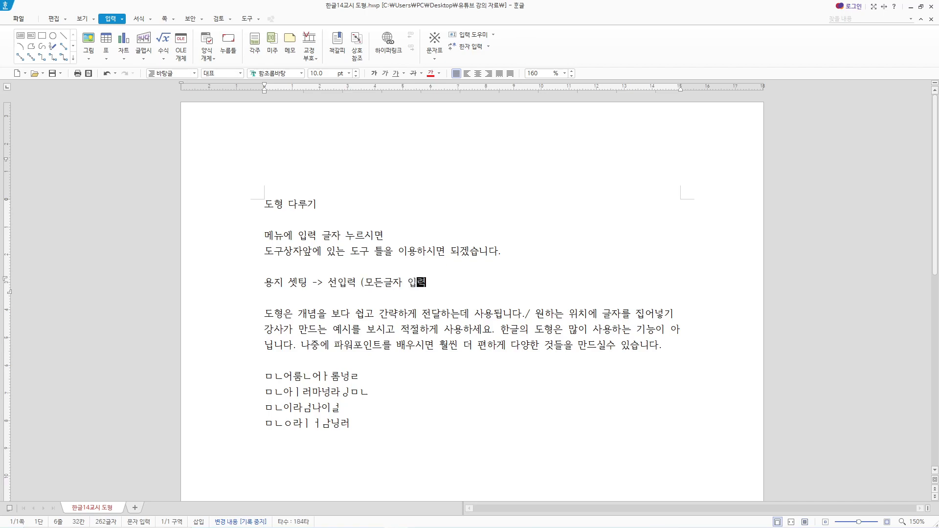
text())
text( - >꾸미기)
- Insert "/ 개체 삽입 정리" after the parenthesised part of the workflow line and tidy the arrow behind it
key(Left)
key(Left)
key(Left)
text(/  캐체 삽입)
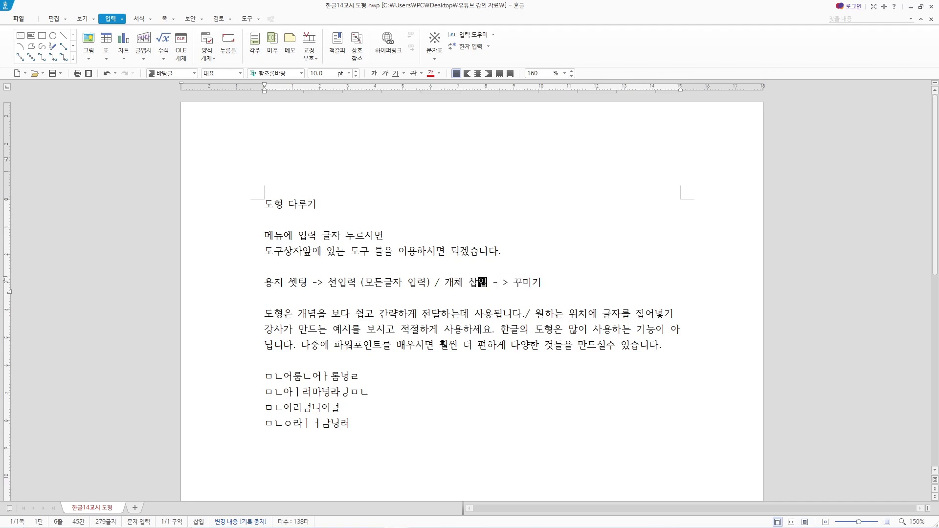
text( 정리)
key(Delete)
- Extend the workflow line after 꾸미기 with "-> 저장 / 인쇄"
key(Right)
key(Right)
key(Right)
key(Right)
key(Left)
text(->)
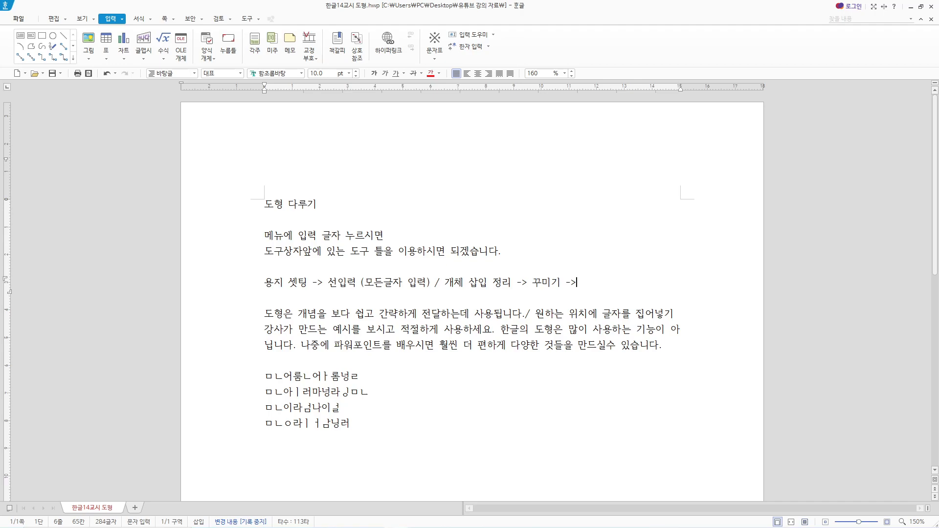
text( 저장 / 인쇄)
- Draw a rectangle about 30 mm wide and 15 mm high below the filler text
click(74, 58)
click(74, 59)
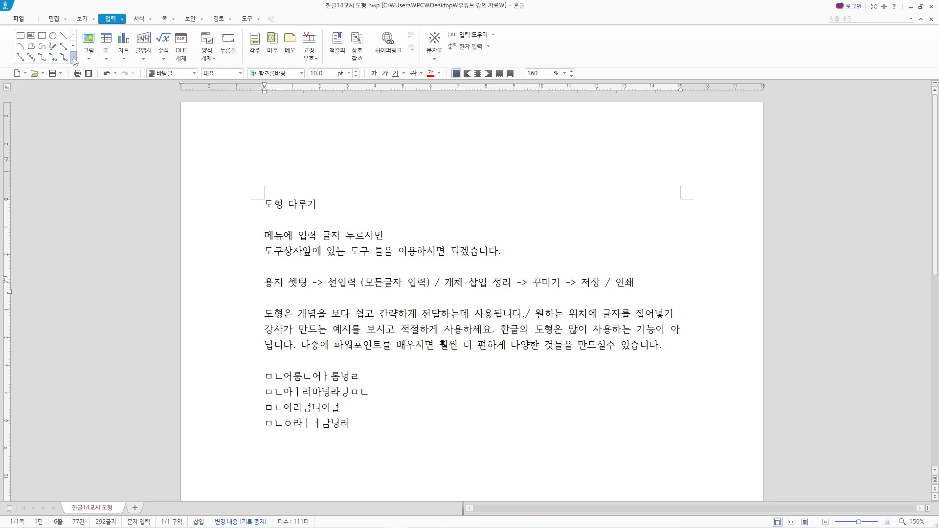
click(43, 37)
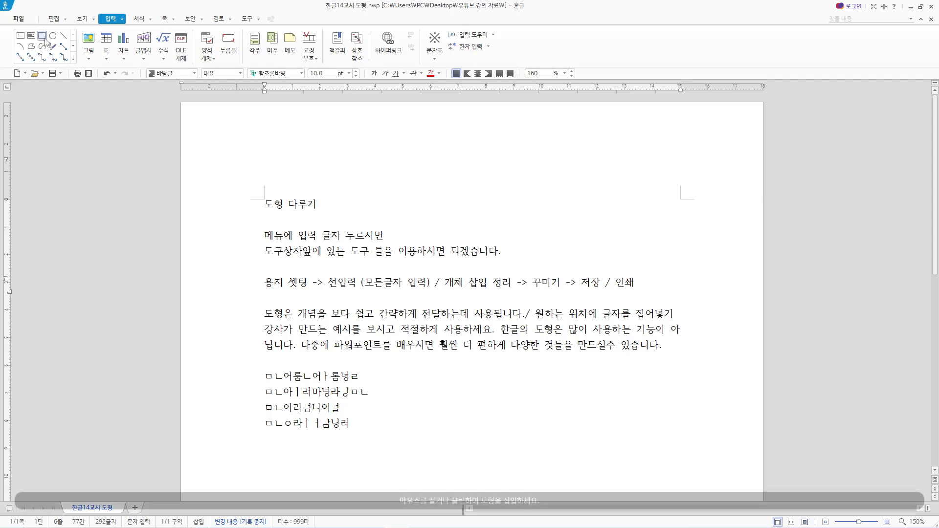
scroll(328, 420, down, 3)
drag(280, 326, 363, 366)
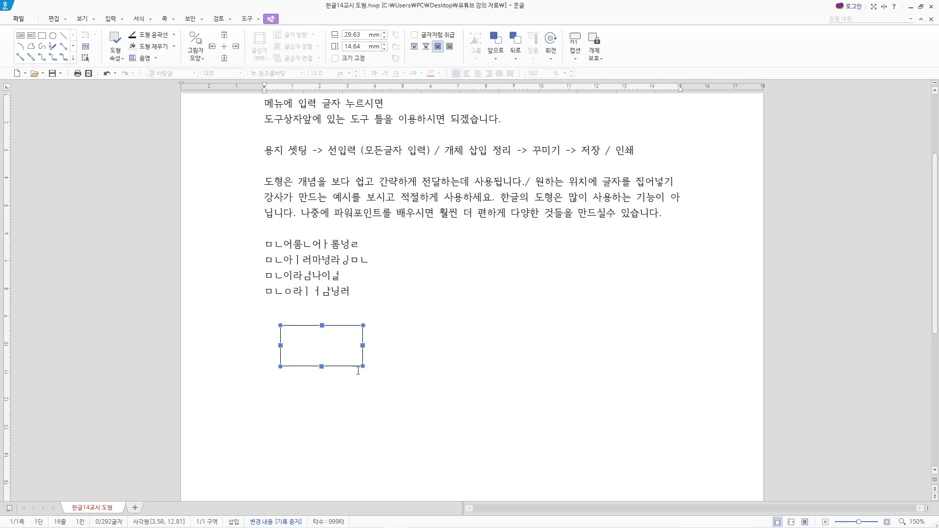
right_click(341, 344)
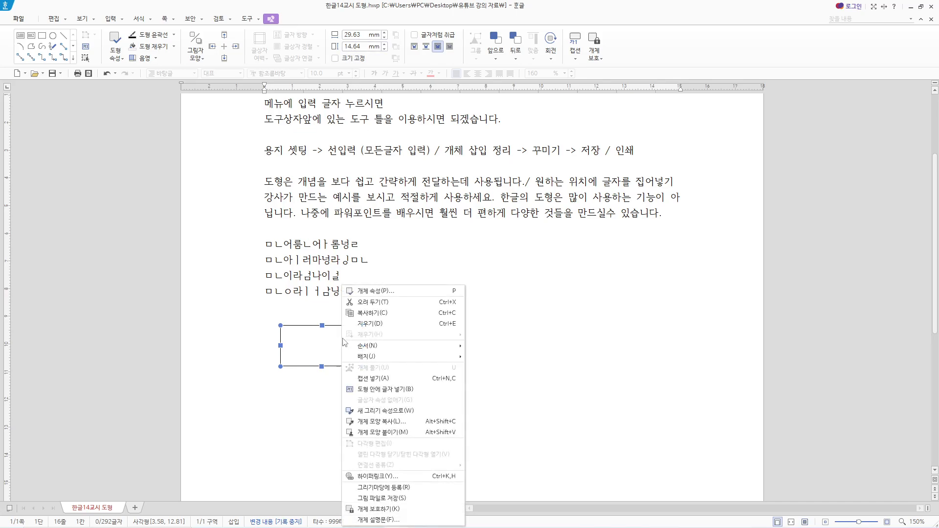
click(387, 293)
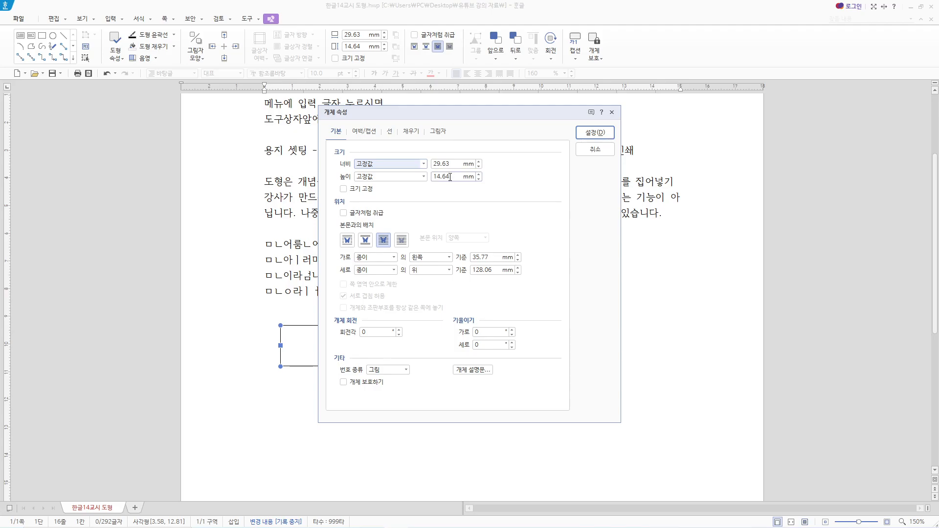
click(592, 150)
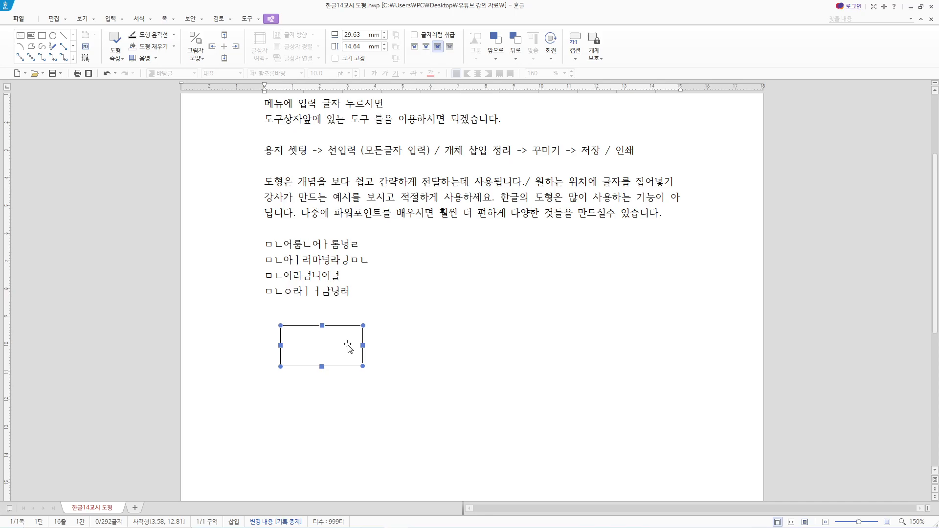
- Set the rectangle's corner curvature to 둥근 모양 (rounded) in its line properties
right_click(342, 346)
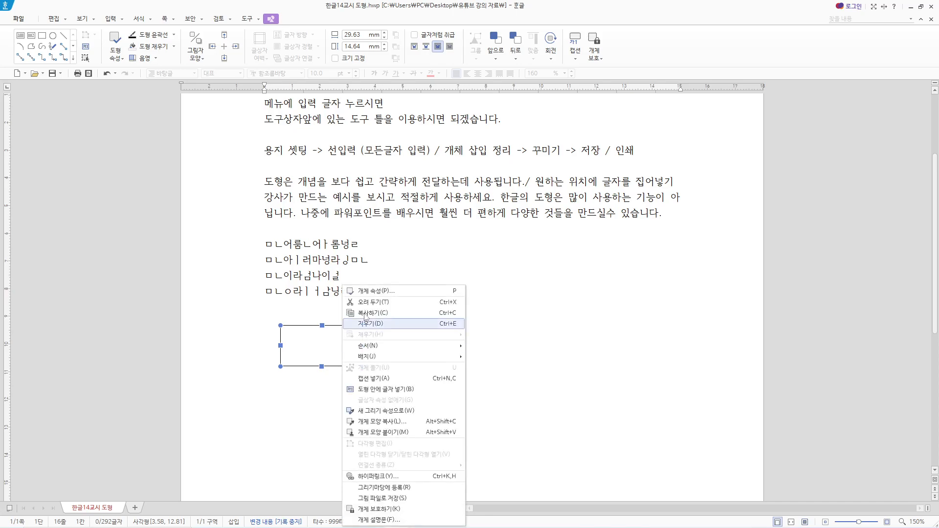
click(364, 292)
drag(415, 111, 533, 117)
click(509, 138)
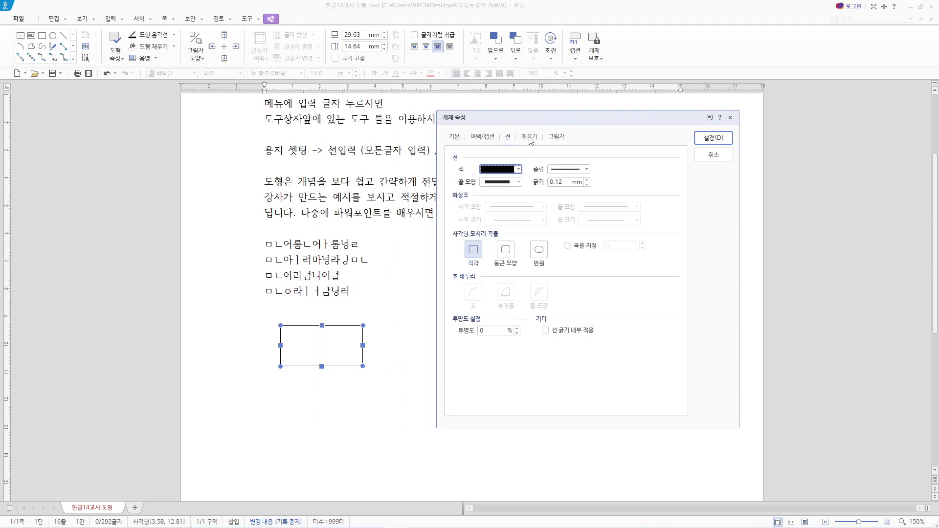
click(530, 141)
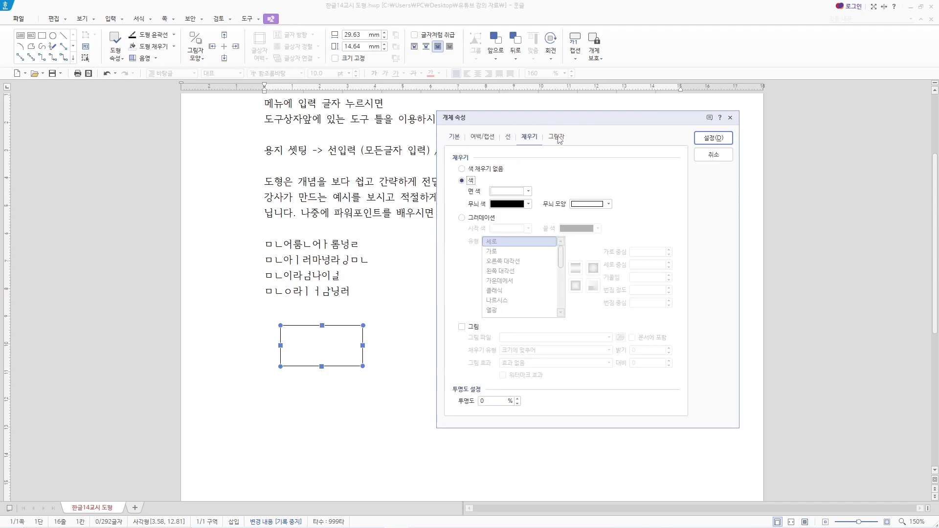
click(508, 138)
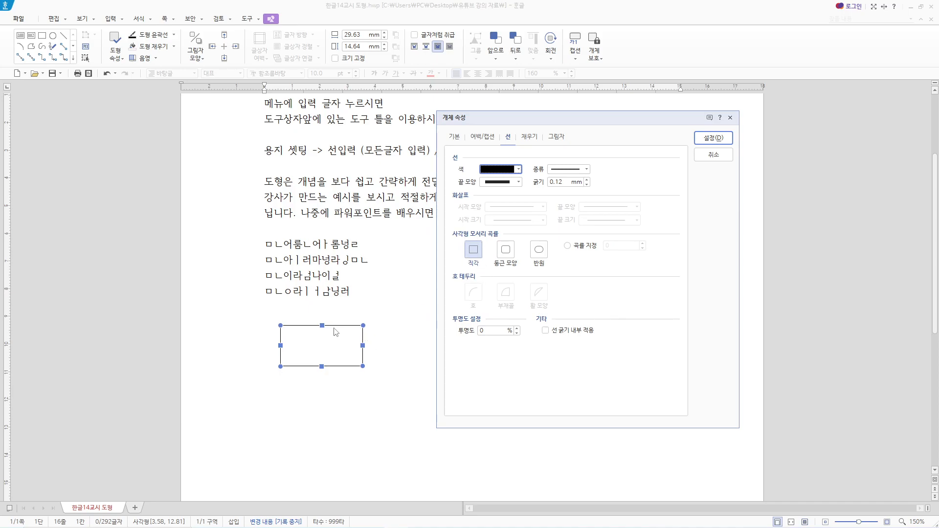
click(506, 253)
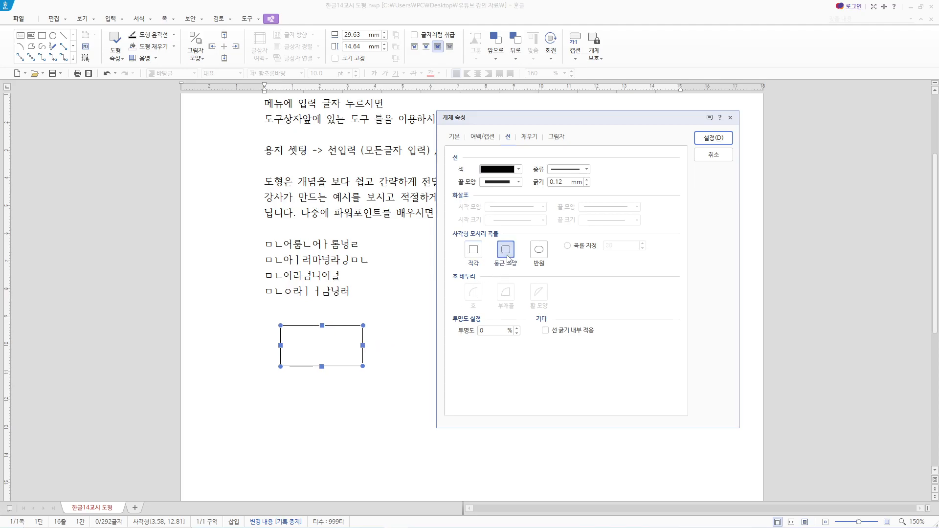
click(535, 258)
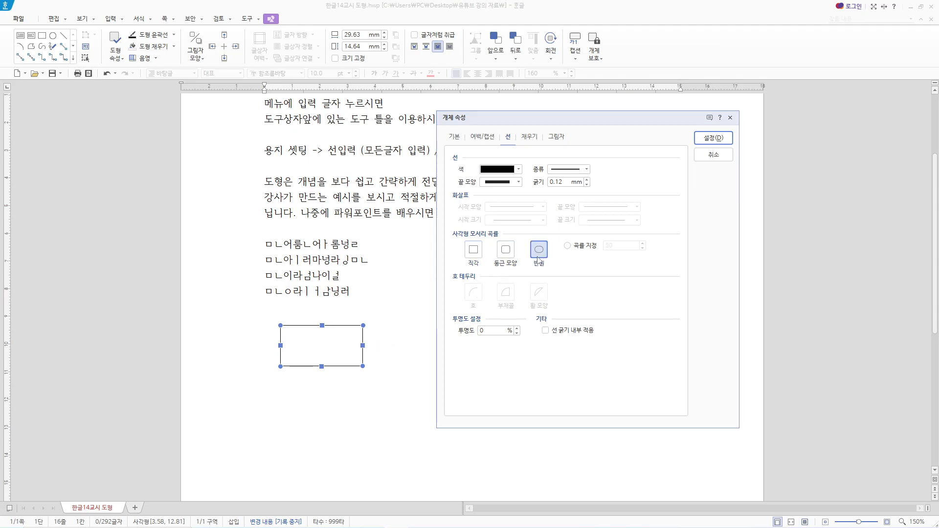
click(506, 251)
click(713, 138)
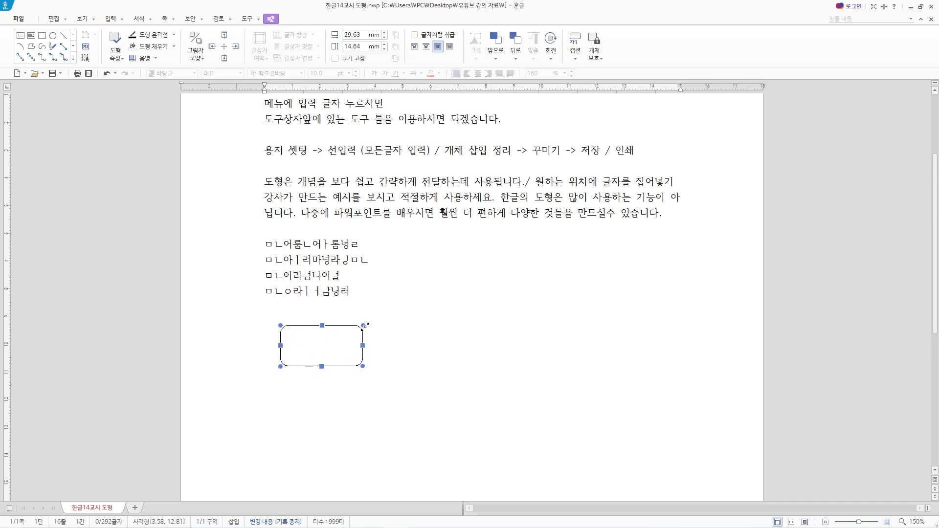
- Set the rectangle's corner curvature to 반원 (semicircle)
right_click(339, 339)
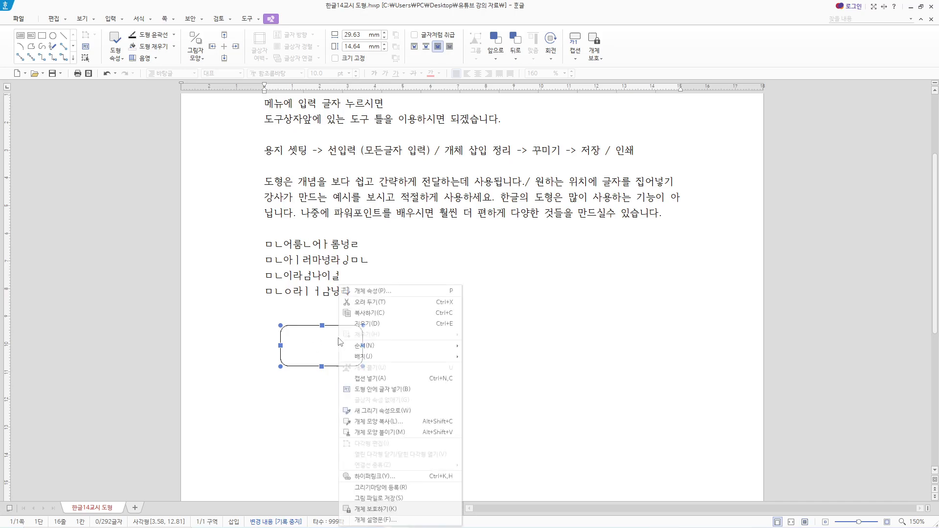
click(383, 292)
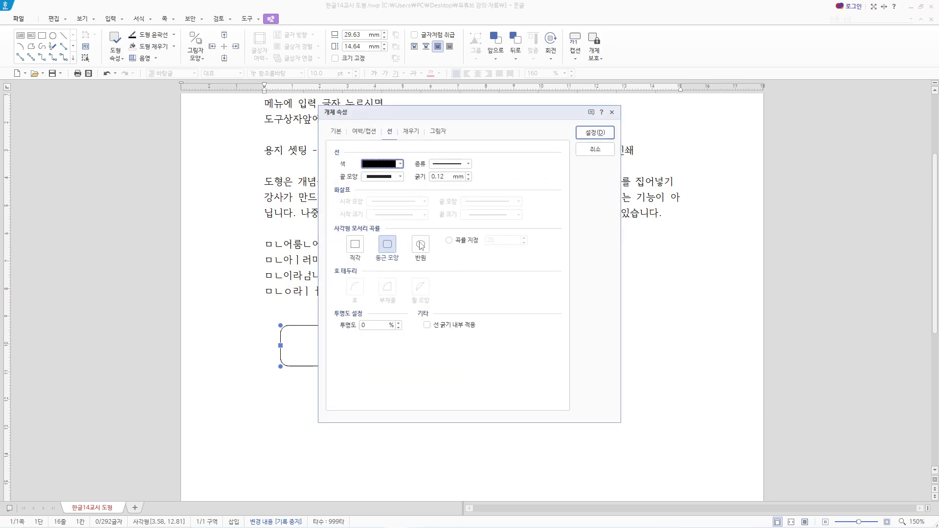
click(421, 245)
click(595, 133)
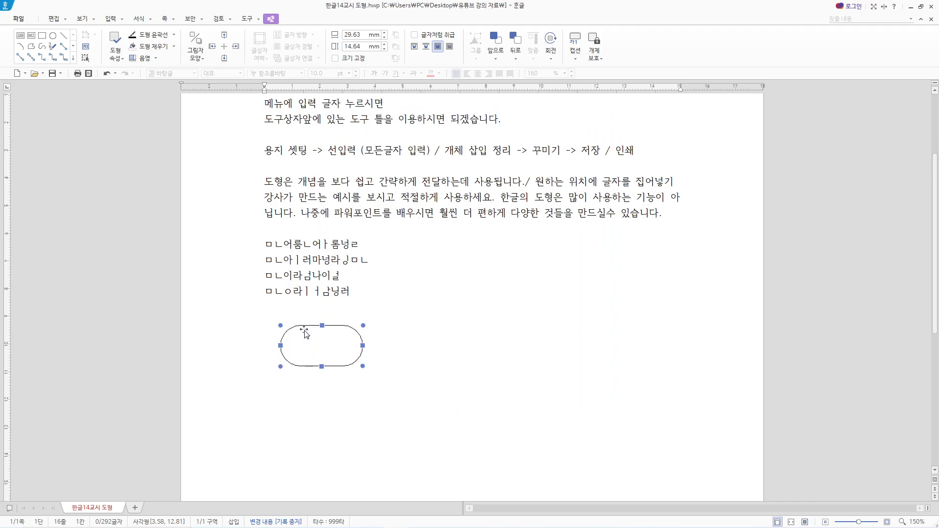
- Give the rectangle a custom corner curvature (곡률 지정) of 25% in its line properties
right_click(343, 341)
click(392, 292)
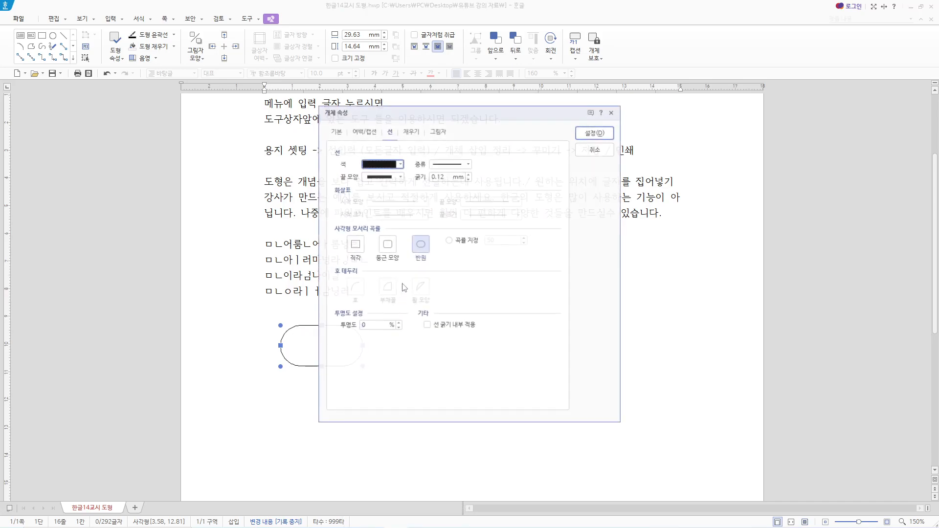
click(387, 246)
click(449, 240)
click(525, 238)
click(524, 238)
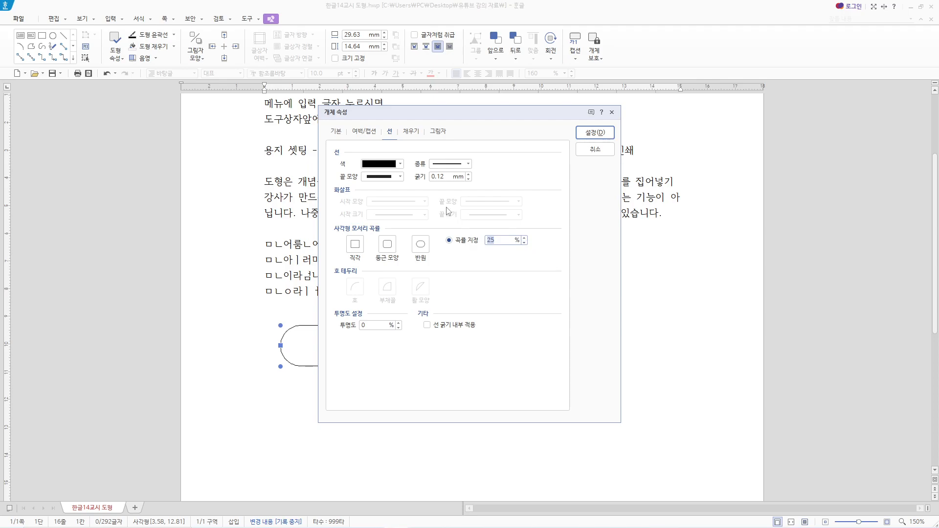
- Set the rectangle's outline to a solid red line 1.00 mm thick
click(441, 164)
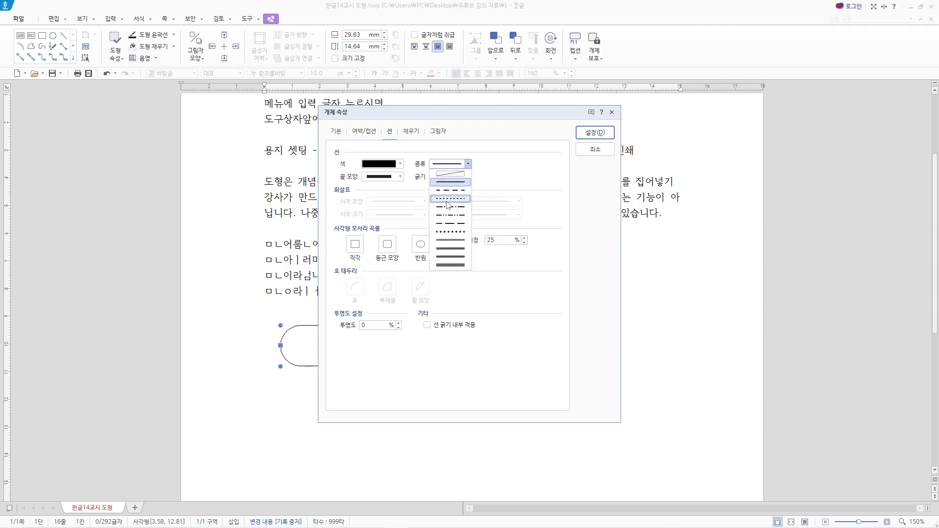
click(451, 182)
click(469, 175)
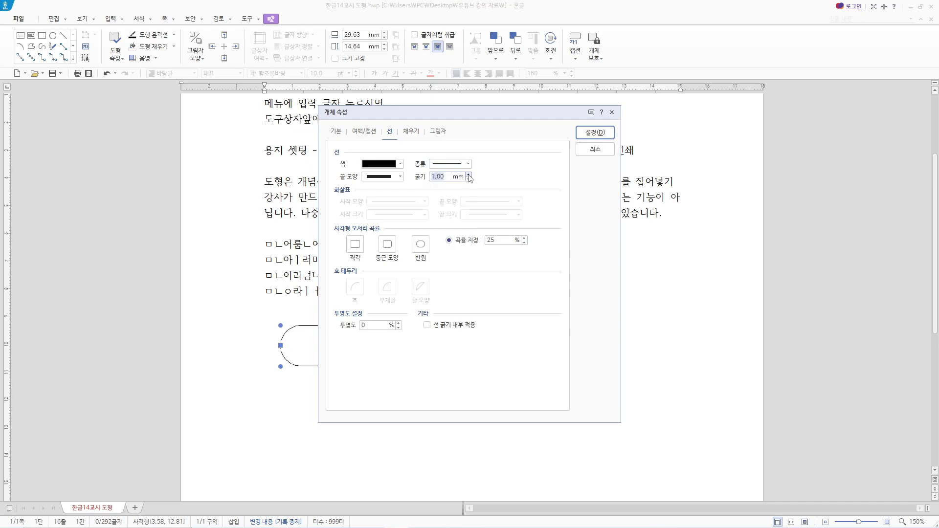
click(400, 165)
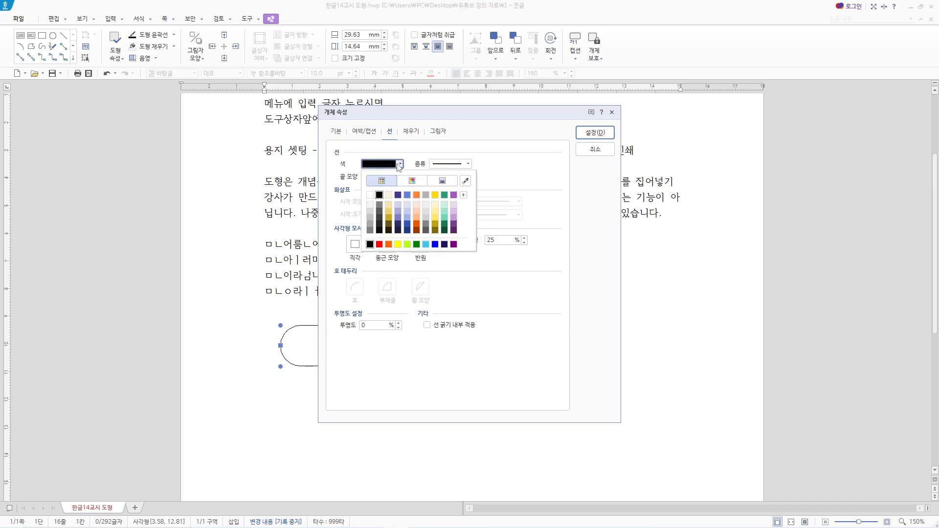
click(379, 245)
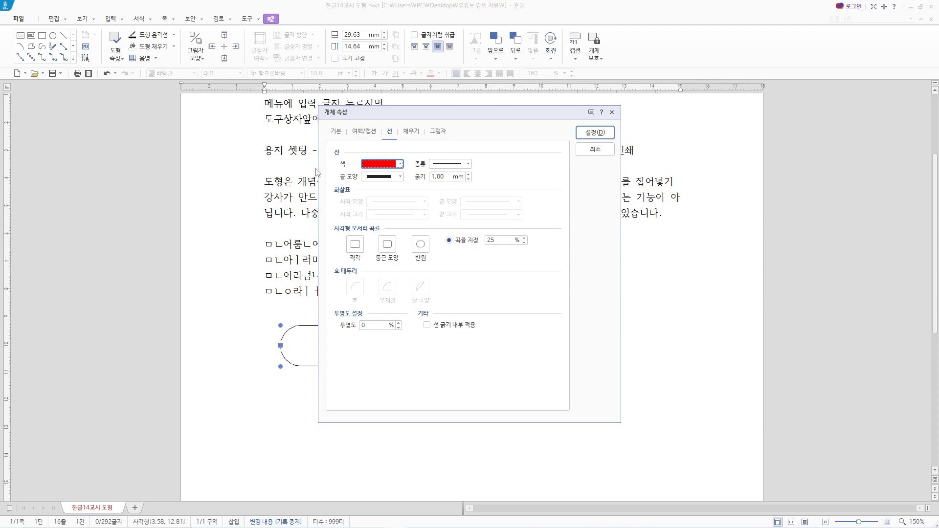
- Fill the rectangle with a light green face colour, apply the properties and deselect the shape
click(411, 131)
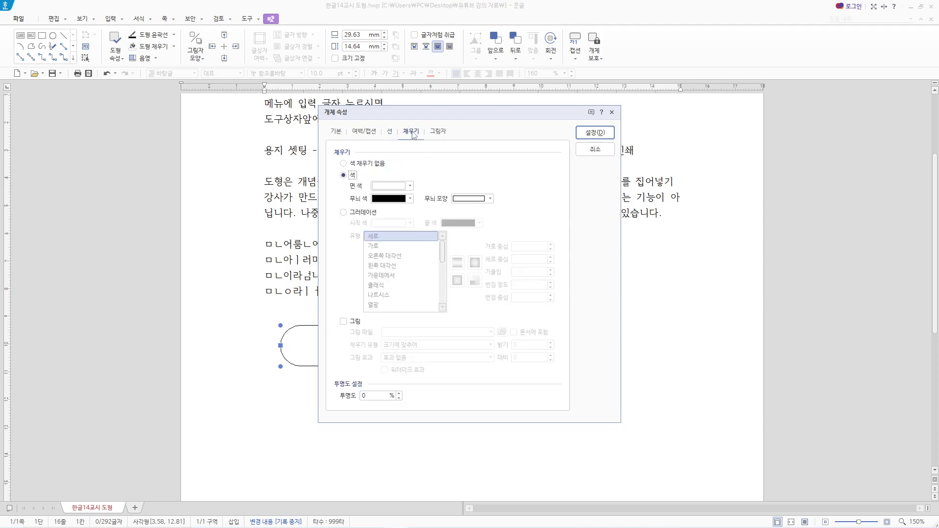
click(408, 186)
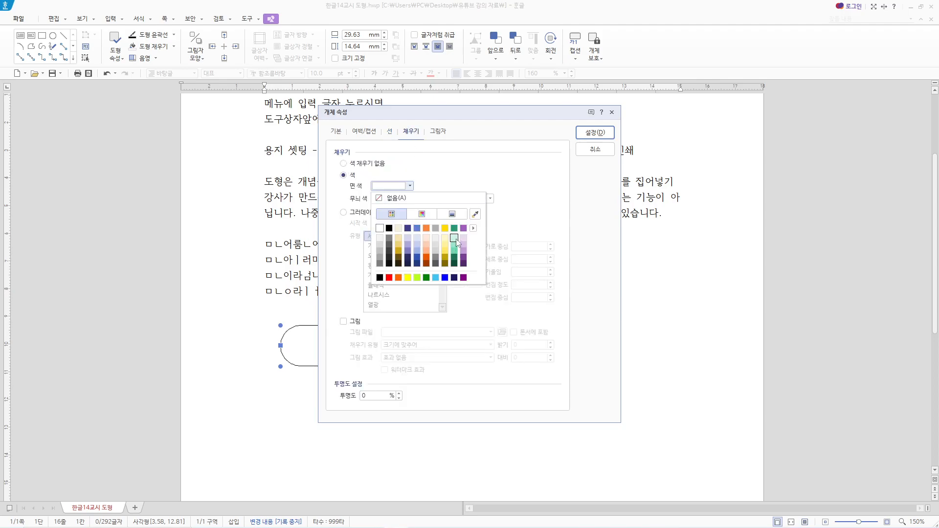
click(455, 241)
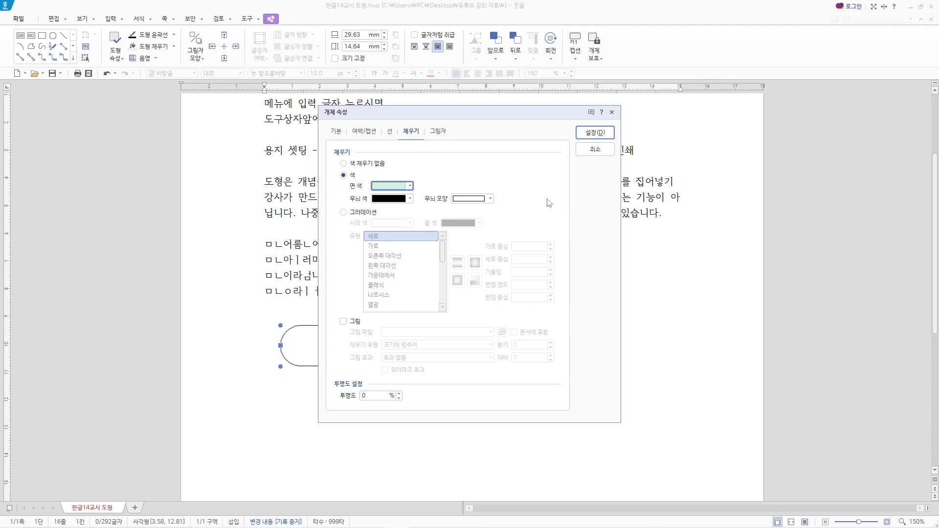
click(592, 135)
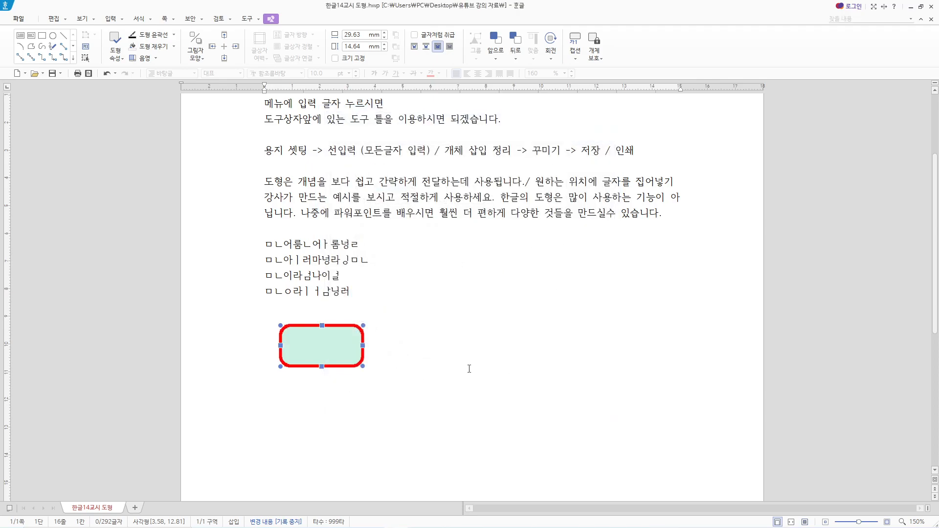
key(Escape)
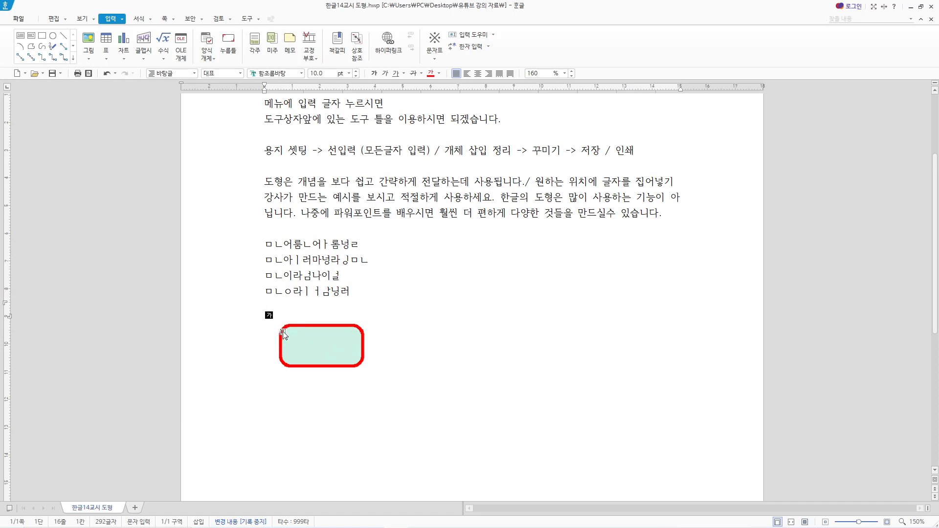
- Shift the rectangle slightly and insert the text "용지 셋팅" inside it
click(342, 358)
mouse_move(343, 358)
mouse_down()
mouse_move(353, 348)
mouse_move(338, 345)
mouse_up()
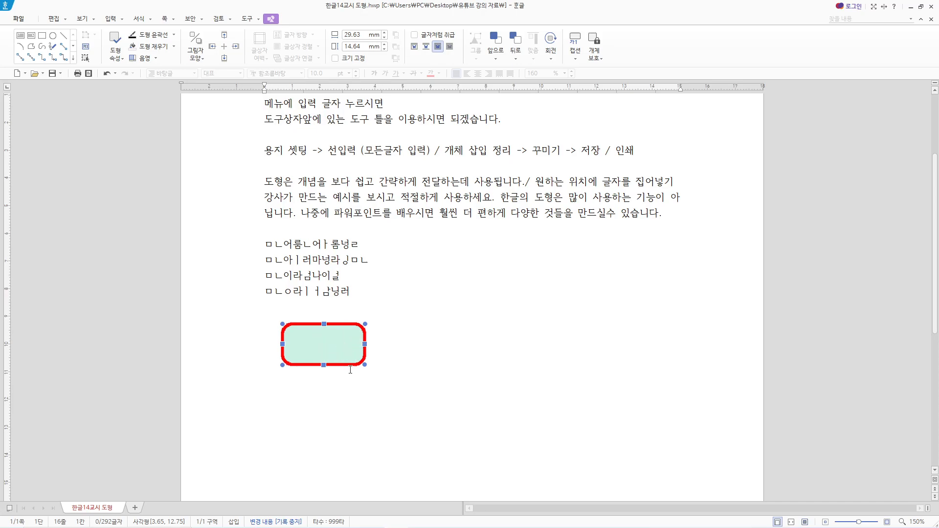
right_click(340, 343)
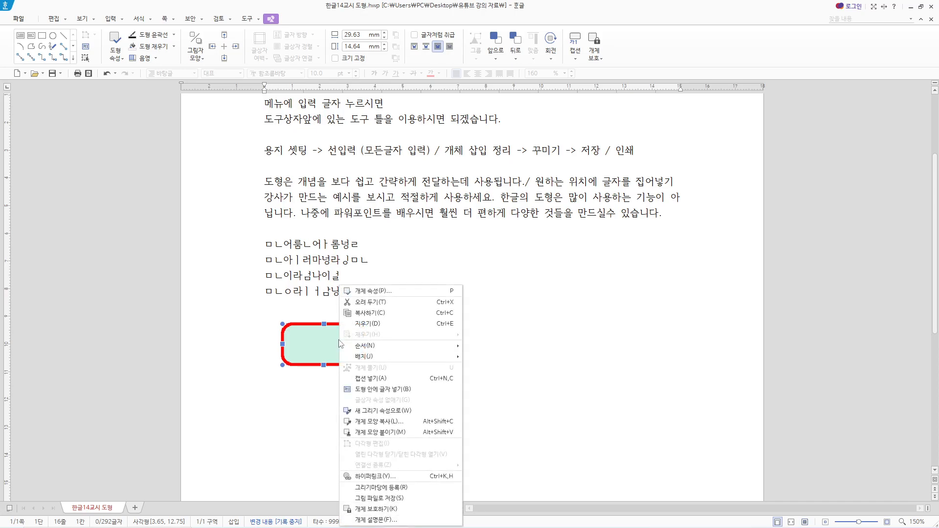
click(383, 390)
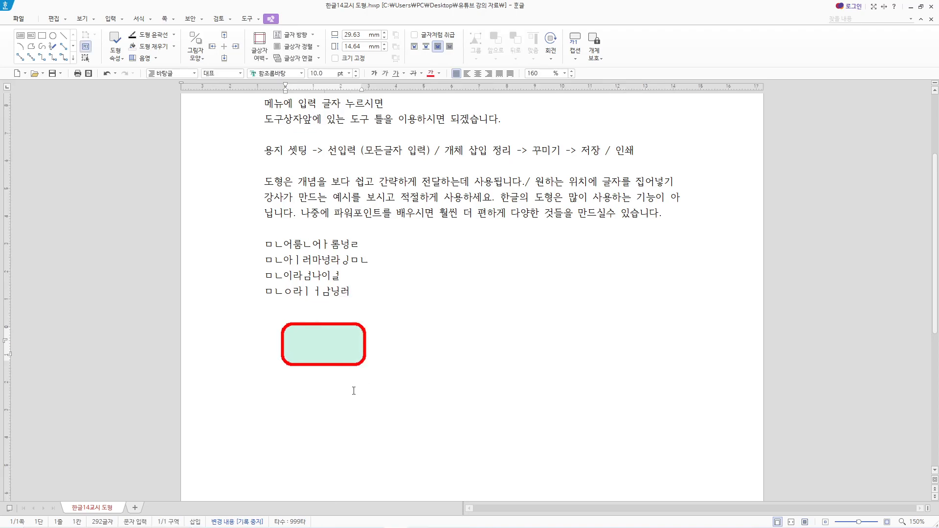
text(용지 셋팅)
- Format the 용지 셋팅 text in the rectangle as centred, bold and 12 pt
drag(329, 345, 289, 350)
click(479, 73)
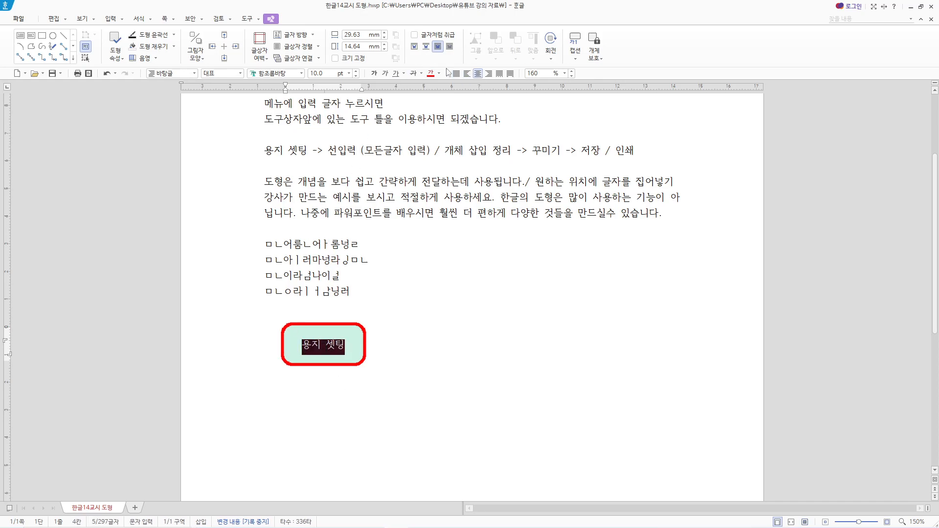
click(374, 73)
click(356, 71)
click(357, 71)
click(383, 303)
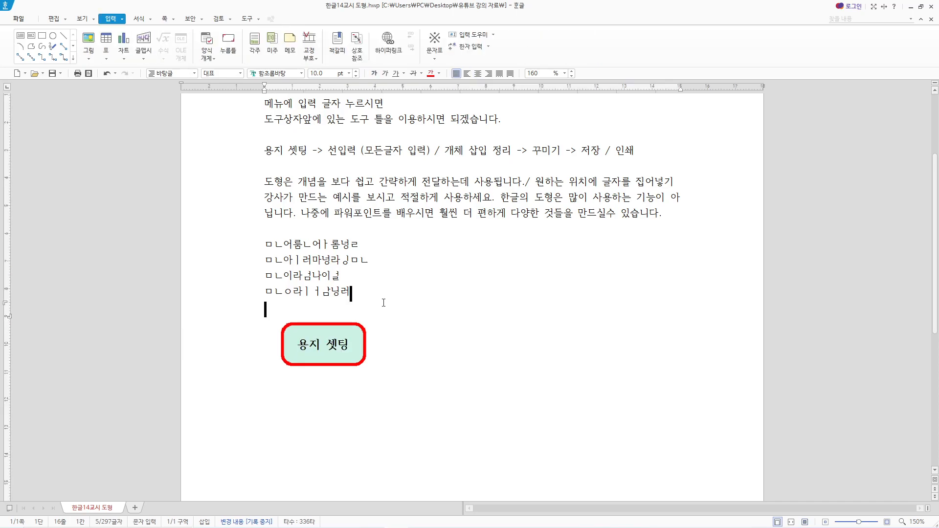
- Move the 용지 셋팅 shape slightly left and duplicate it beside the original on the same row
drag(363, 356, 350, 360)
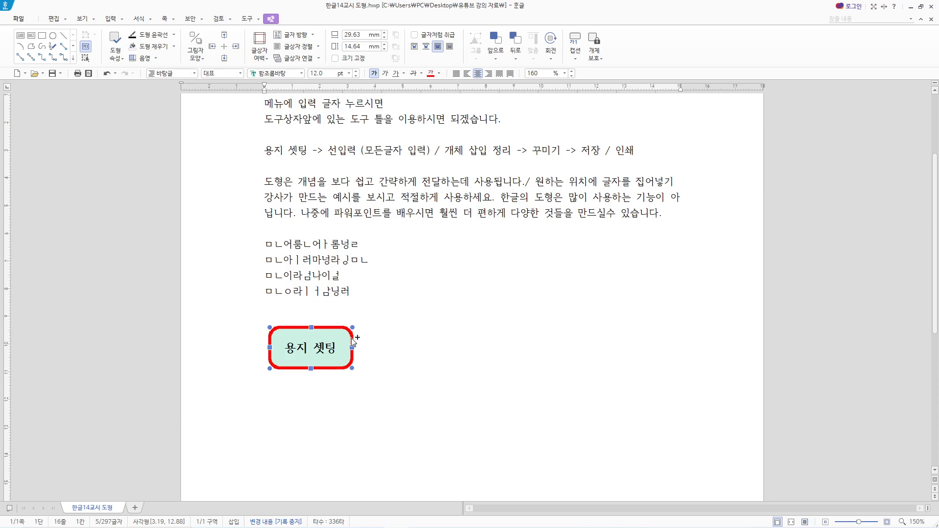
drag(353, 341, 460, 351)
drag(460, 351, 460, 351)
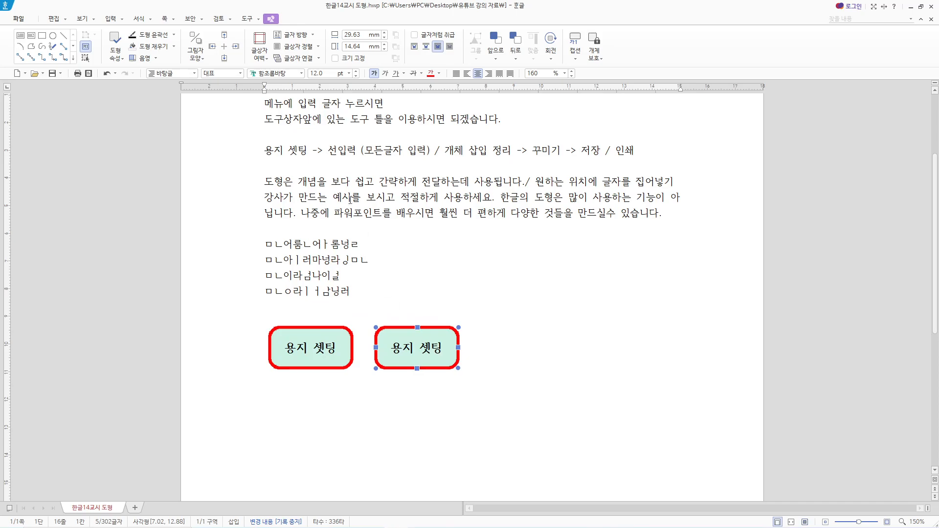
- Add the note "도형그리고 기본 셋팅 한다음 복사(ctrl 키 누르고 댕기기)" on the blank line above the workflow line
click(298, 165)
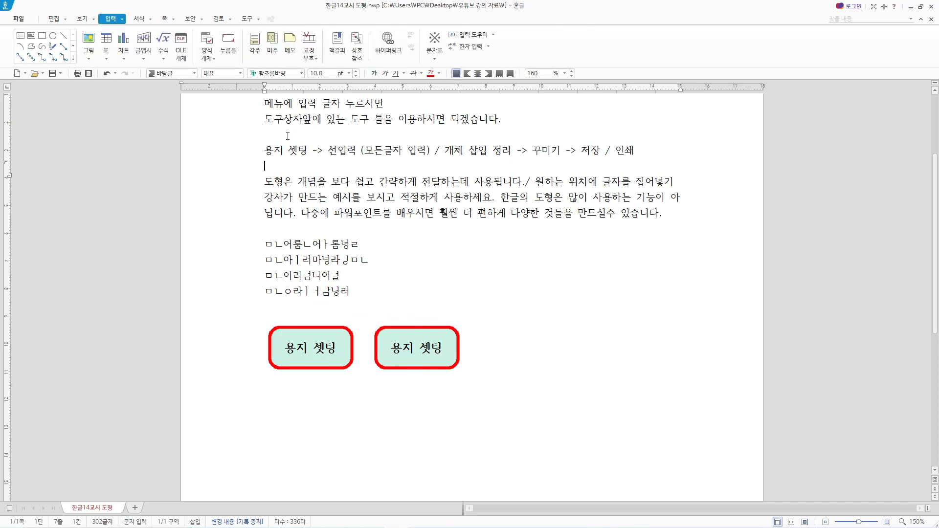
text(ㄷㅗㅎㅕㄱㅡㄹㅣㄱㅗ ㄱㅣㅂㅗㄴ )
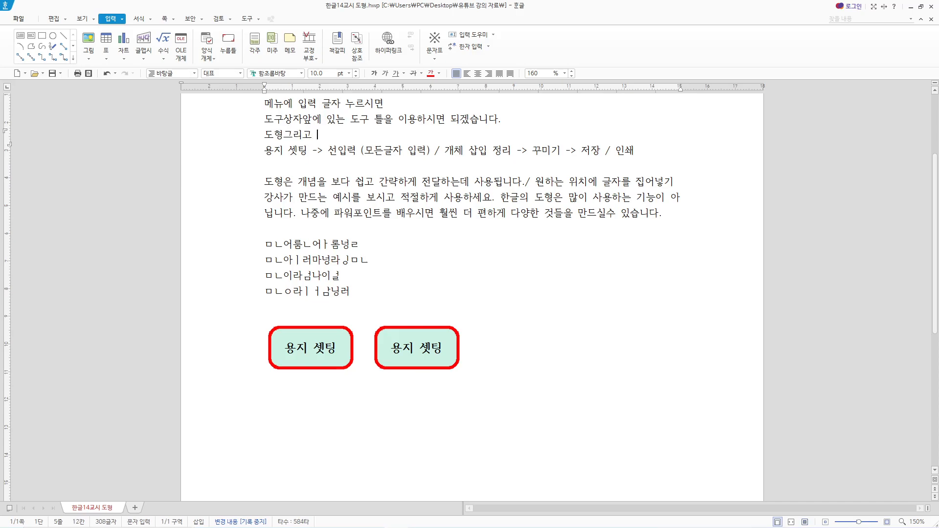
text(ㅅㅔㅅㅌㅣㅇ ㅎㅏㄴㄷㅏㅇㅡㅁ ㅂㅗㄱㅅㅏ)
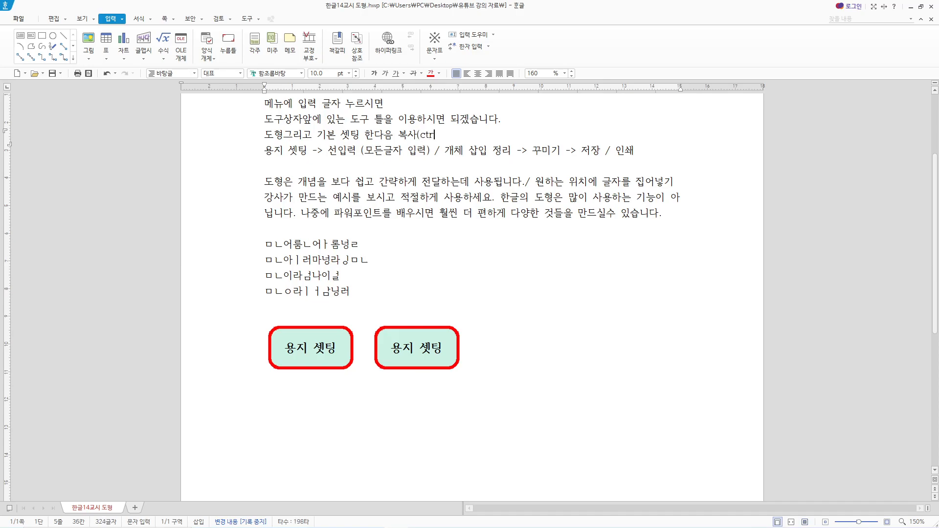
text((ctrl ㅋㅣ ㄴㅜㄹㅡㄱㅗ ㄷㅐㅇㄱㅣㅇㄱㅣ)
key(BackSpace)
key(BackSpace)
text(ㄱㅣㄱㅣ)
text())
- Move the second shape further right and duplicate it twice to make a row of four shapes
drag(444, 373, 462, 373)
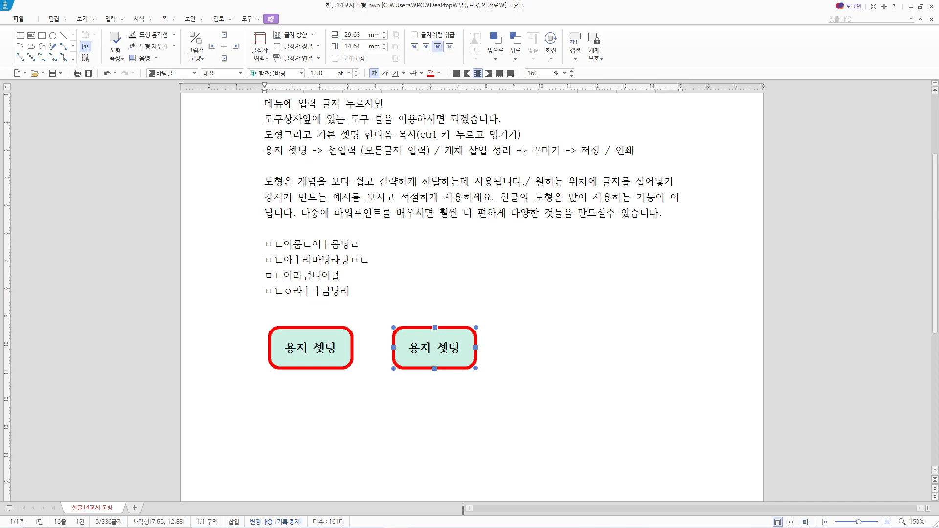
drag(460, 373, 704, 370)
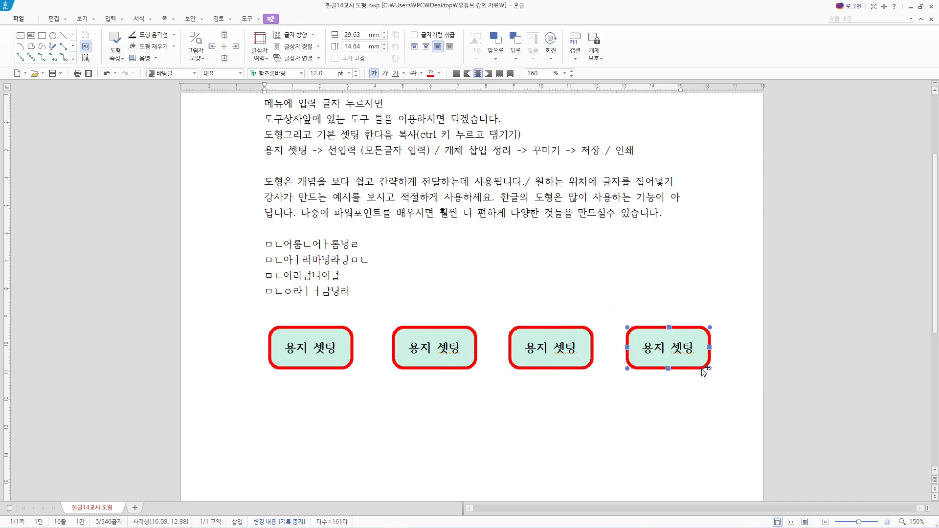
- Replace the text in the second shape with "선입력"
click(467, 356)
key(BackSpace)
key(BackSpace)
key(BackSpace)
key(BackSpace)
key(BackSpace)
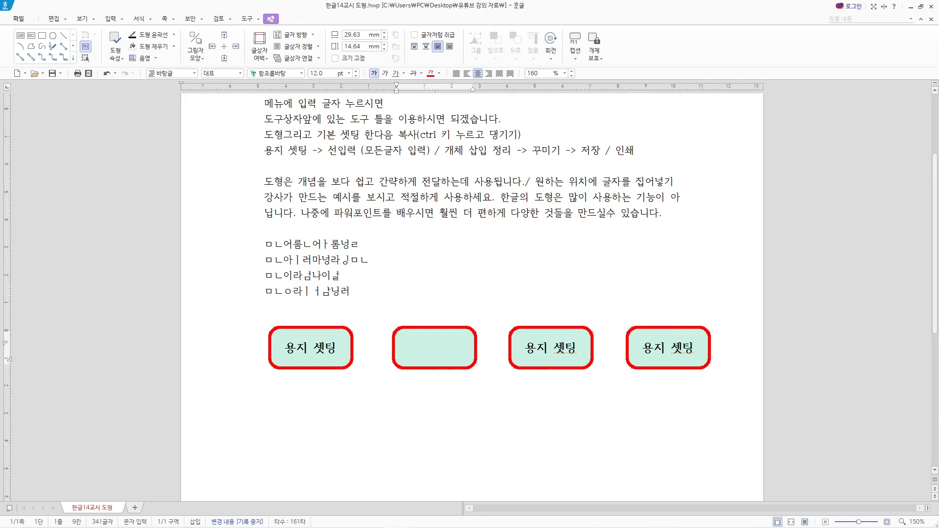
text(선입력)
- Replace the text in the third shape with "꾸미기" and in the fourth shape with "저장/인쇄"
drag(576, 351, 527, 355)
text(꾸미기)
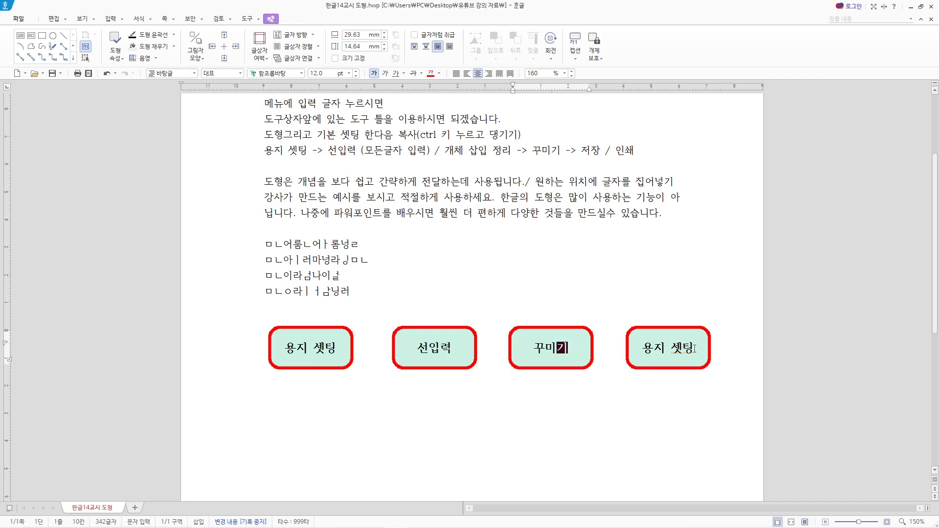
drag(694, 350, 641, 346)
text(저장/이)
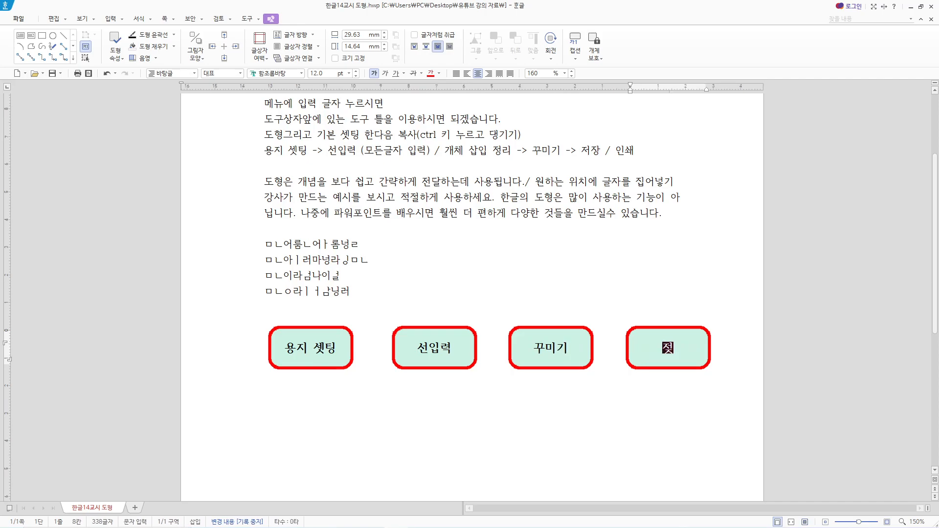
text(ㄴ쇄)
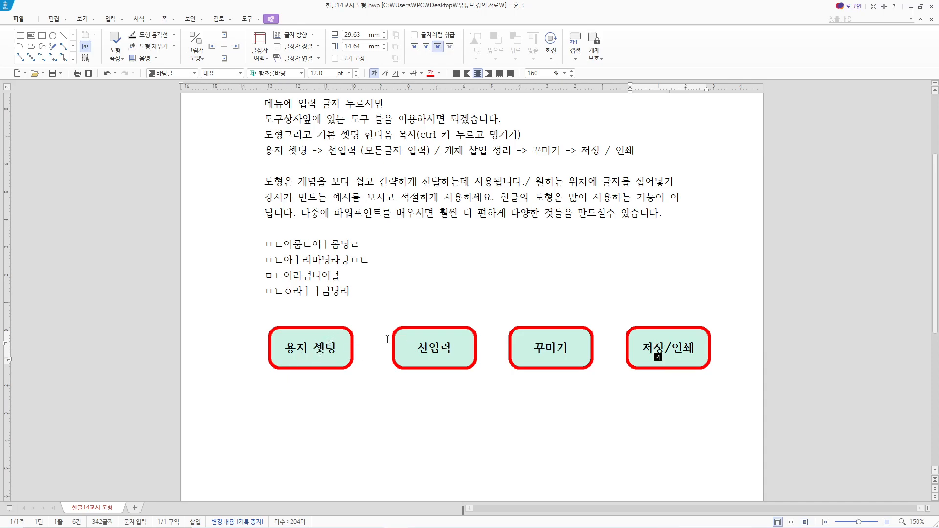
click(75, 58)
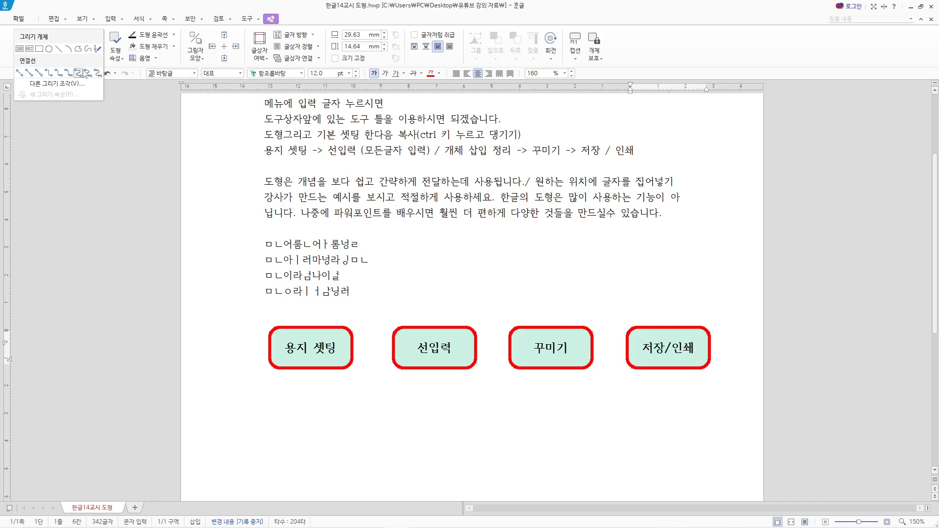
click(59, 48)
drag(365, 348, 381, 348)
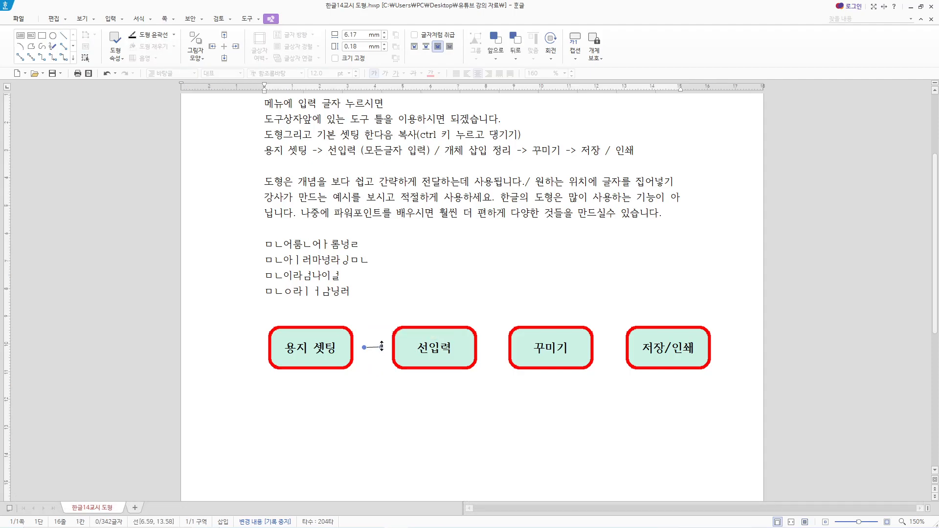
key(Delete)
- Draw a horizontal line about 7 mm long between the first two shapes and make it solid, 2.00 mm thick
click(64, 35)
drag(362, 349, 382, 349)
double_click(376, 350)
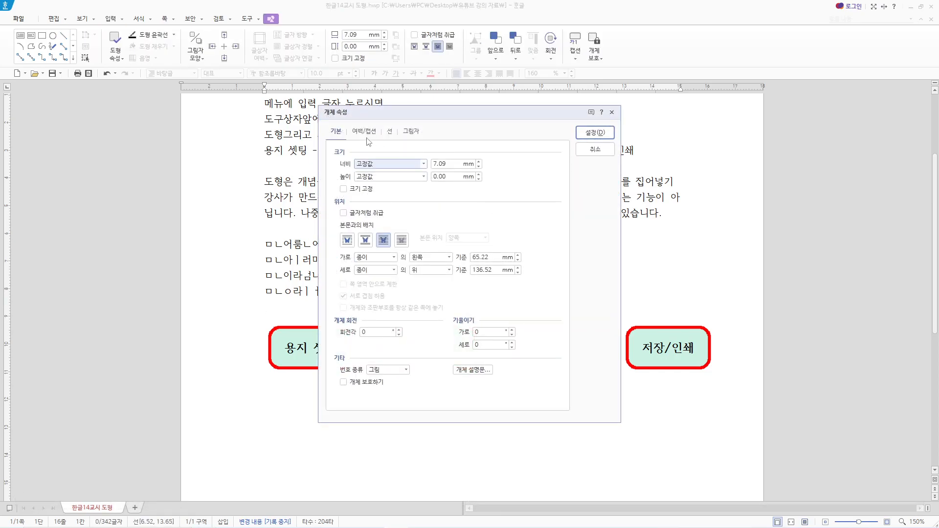
click(390, 133)
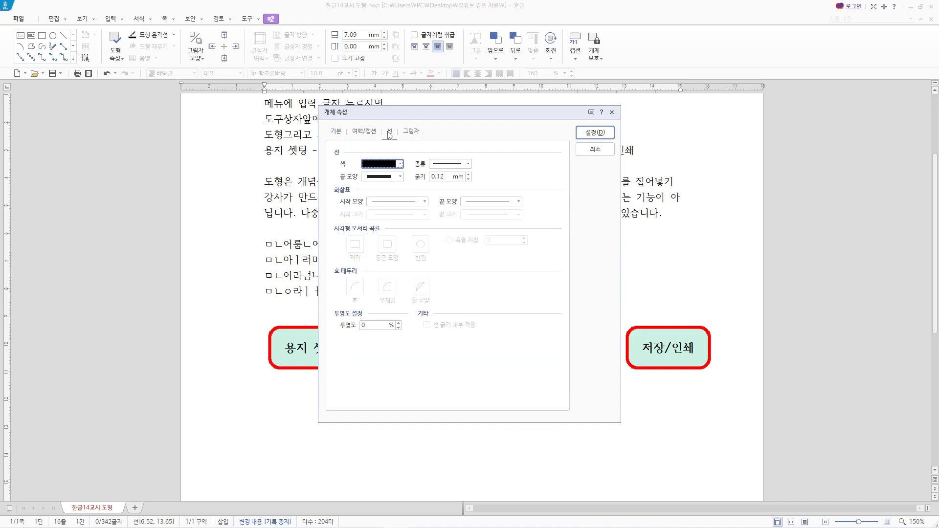
click(400, 177)
click(400, 178)
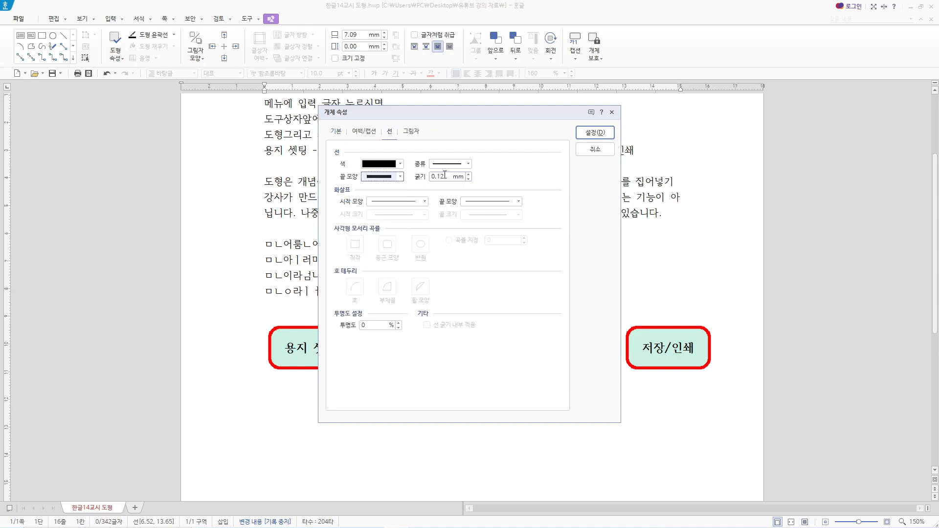
click(468, 164)
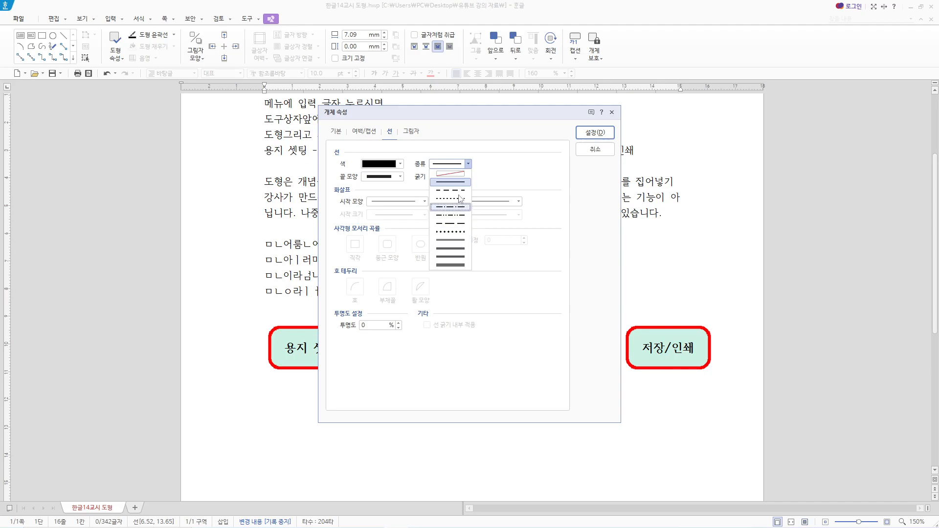
click(468, 182)
click(468, 174)
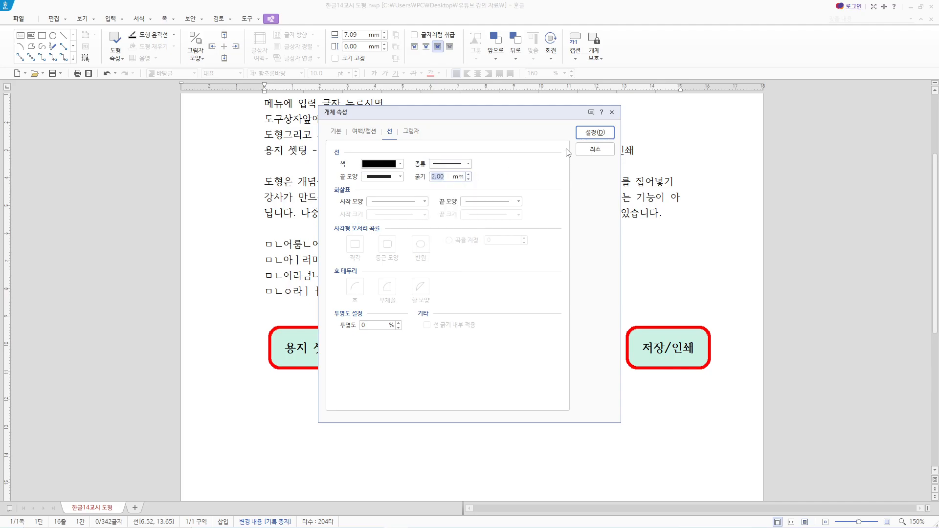
click(595, 133)
- Duplicate the thick connecting line into the gaps between the second, third and fourth shapes, and deselect it
drag(375, 355, 615, 360)
click(601, 416)
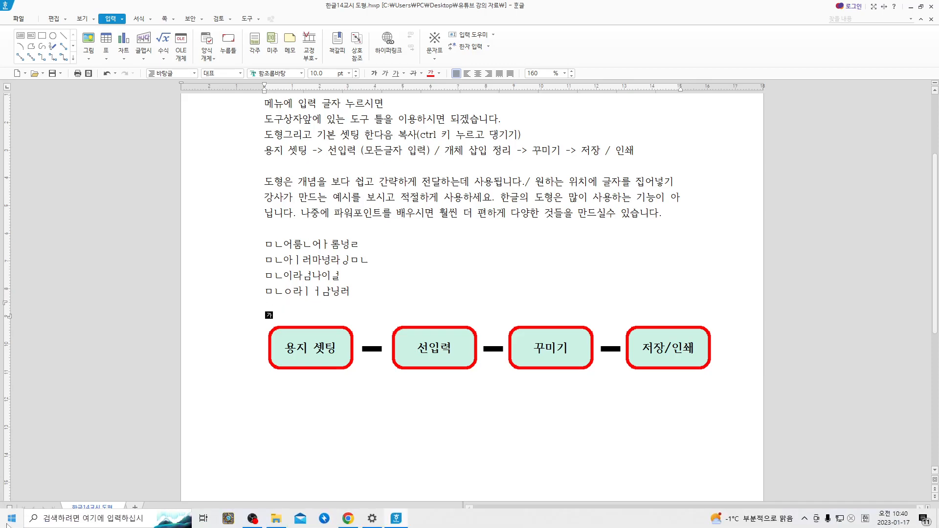
- Switch to PowerPoint, create a blank presentation, and delete the title and subtitle placeholders from the first slide
click(12, 519)
scroll(69, 427, down, 4)
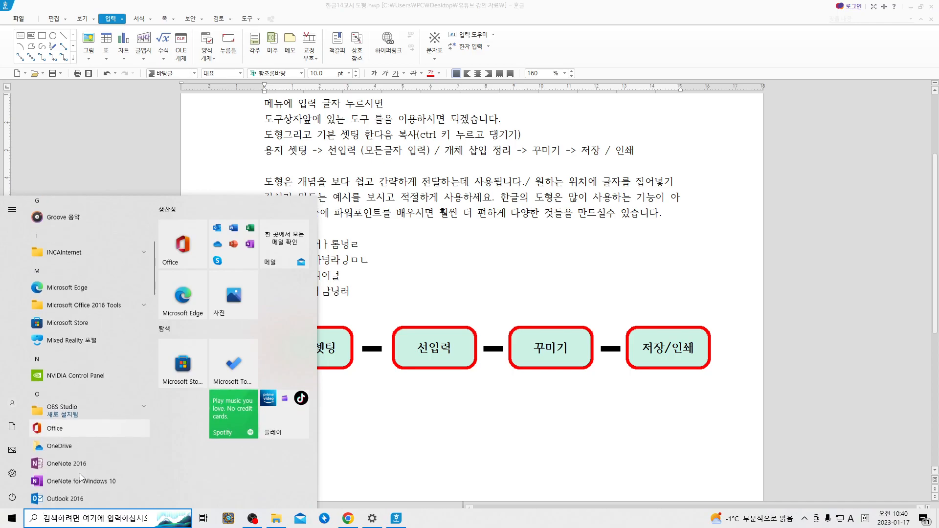
click(73, 414)
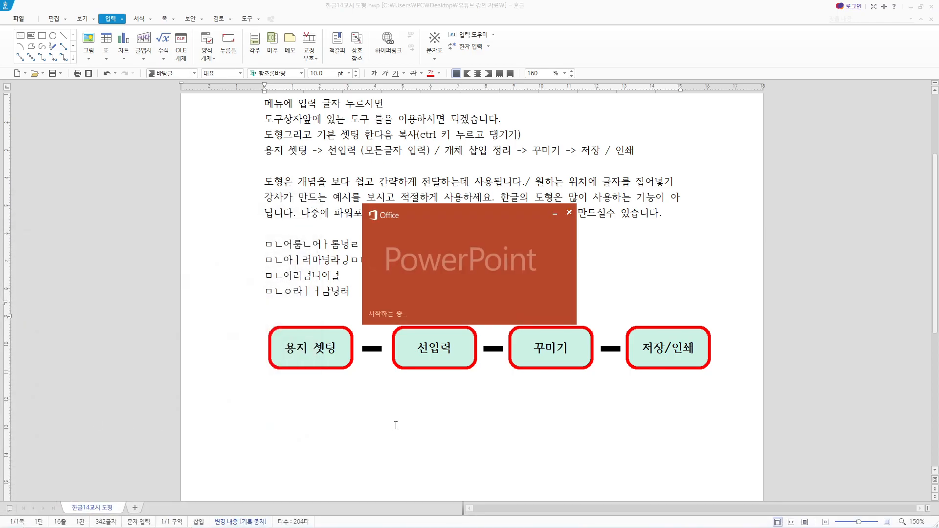
click(347, 127)
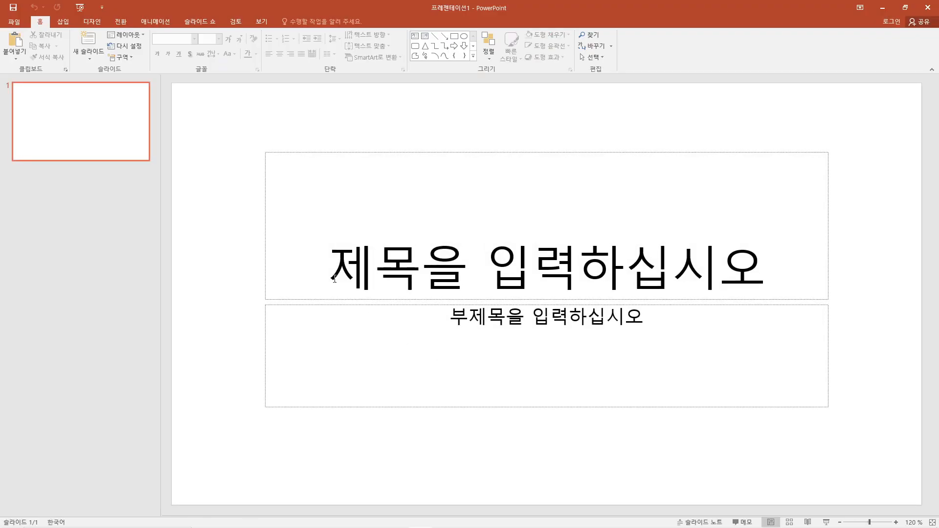
drag(241, 129, 869, 471)
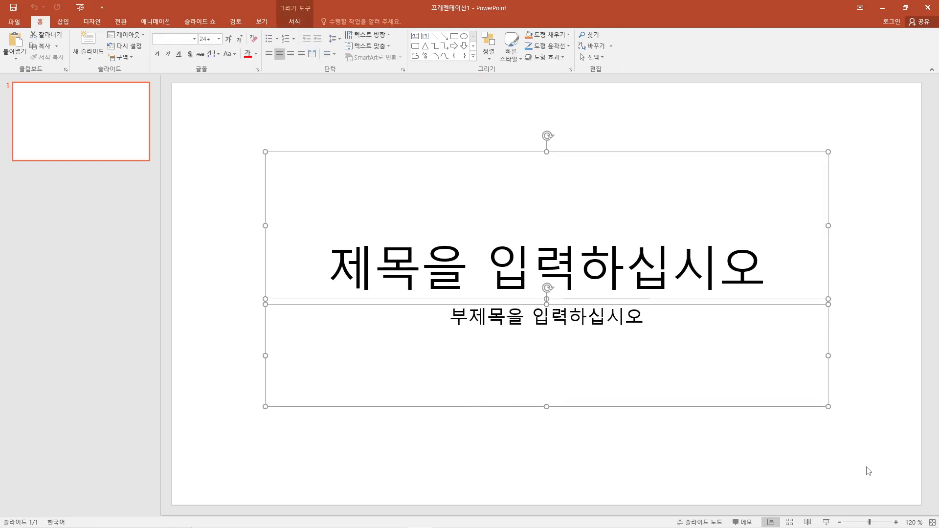
key(Delete)
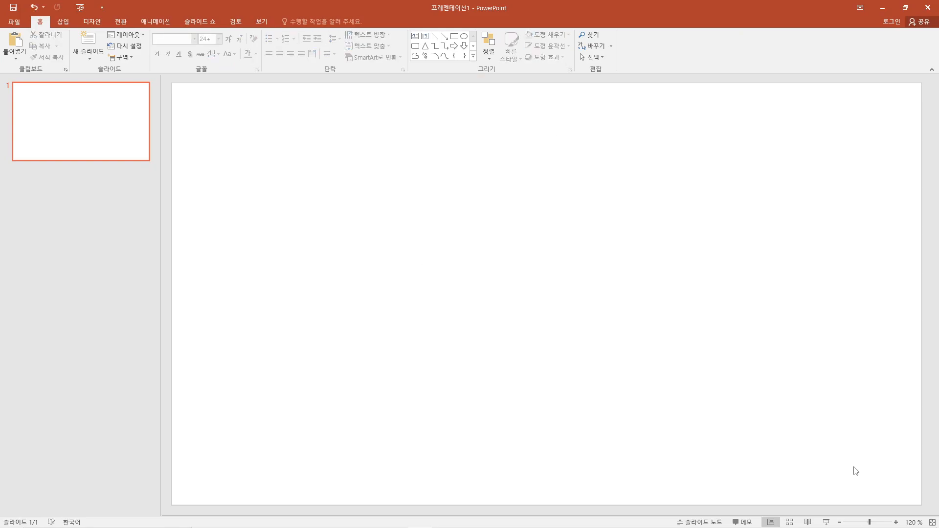
- Draw a rounded rectangle on the blank slide and duplicate it into an evenly spaced horizontal row of four
click(474, 56)
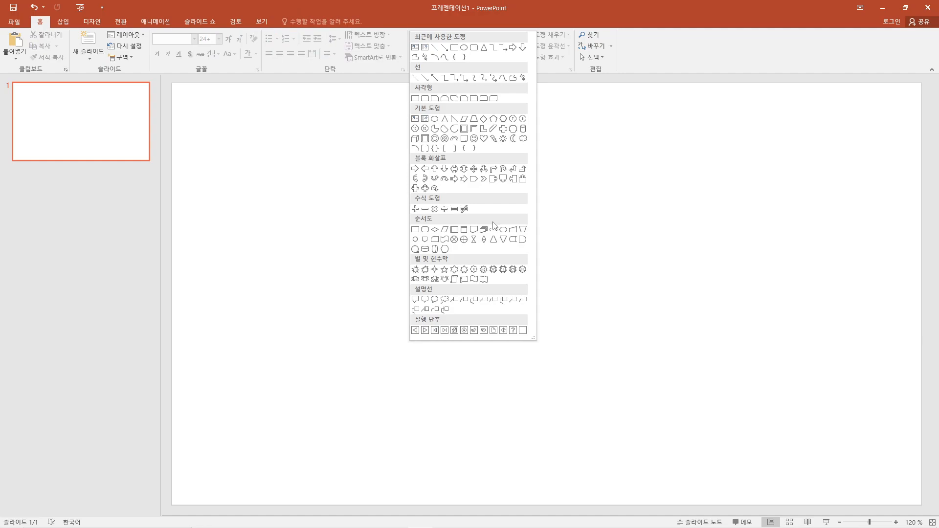
click(425, 99)
drag(251, 251, 804, 279)
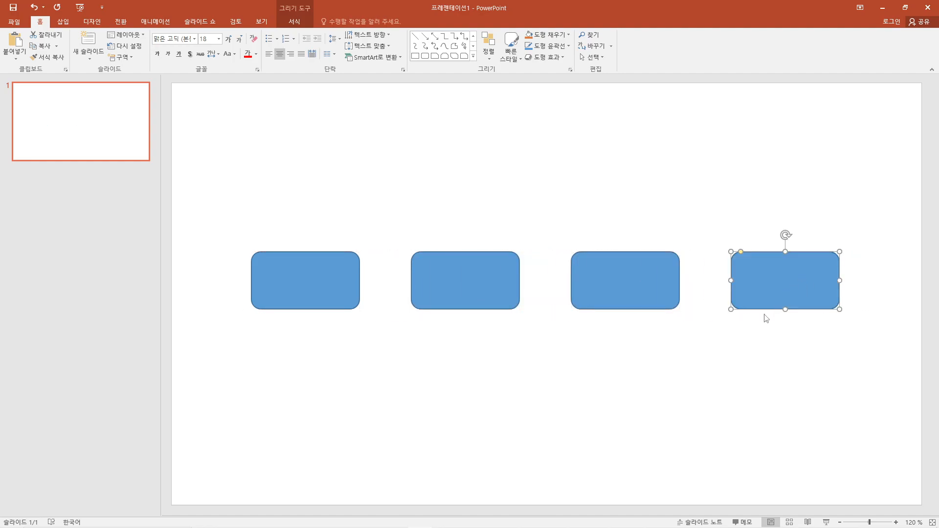
- Draw a notched right block arrow between the first two boxes and duplicate it into the other two gaps
click(473, 56)
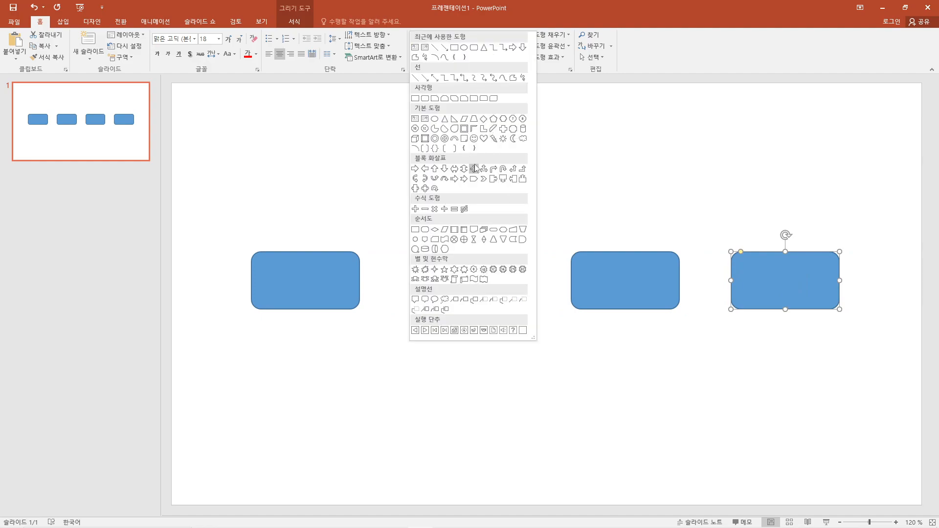
click(465, 179)
mouse_move(368, 270)
mouse_down()
mouse_move(405, 289)
mouse_move(709, 286)
mouse_up()
- Enter the text "글자 입력" in the first rounded rectangle
click(326, 290)
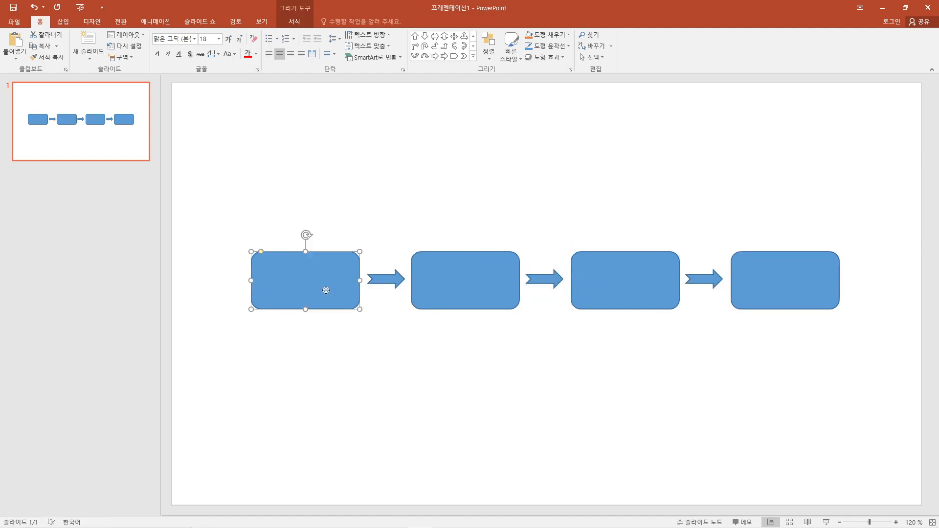
text(글자 입력)
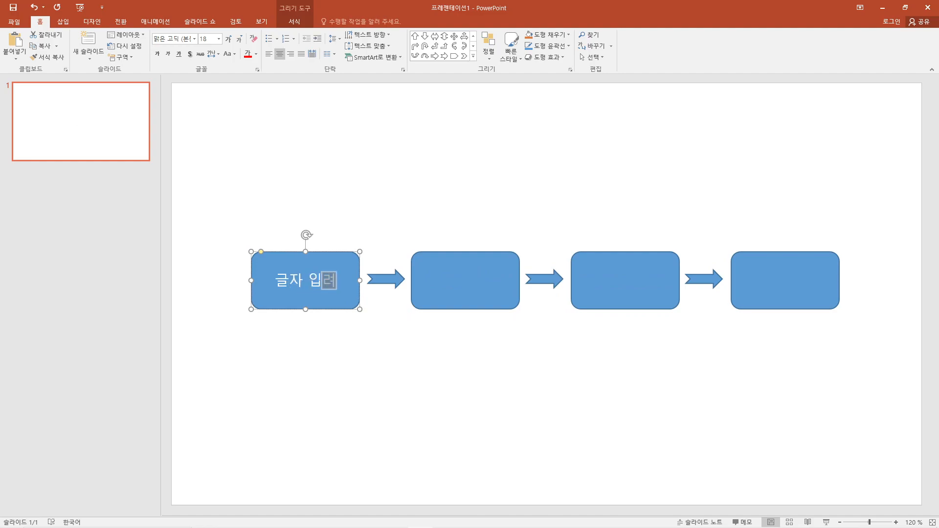
click(417, 346)
click(349, 296)
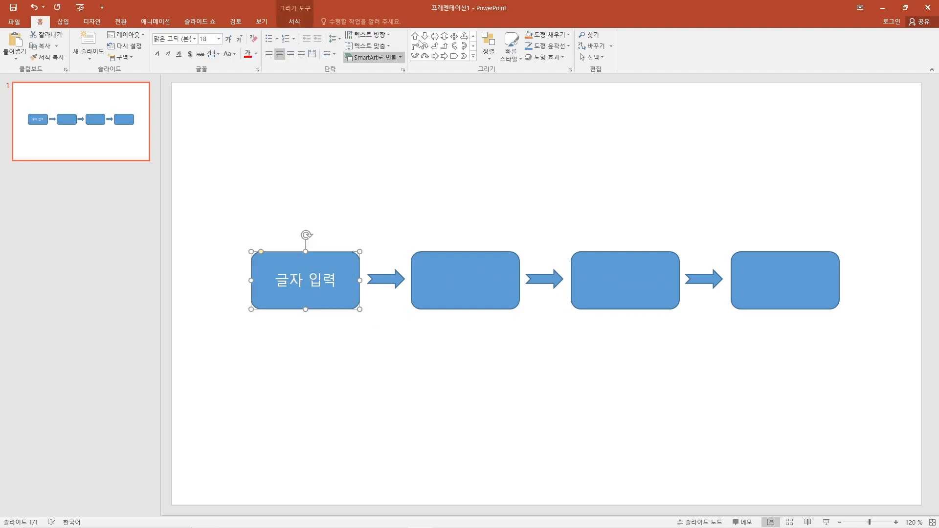
- Try a light yellow fill on the first box and replace it with the plain blue preset shape style
click(556, 34)
click(586, 74)
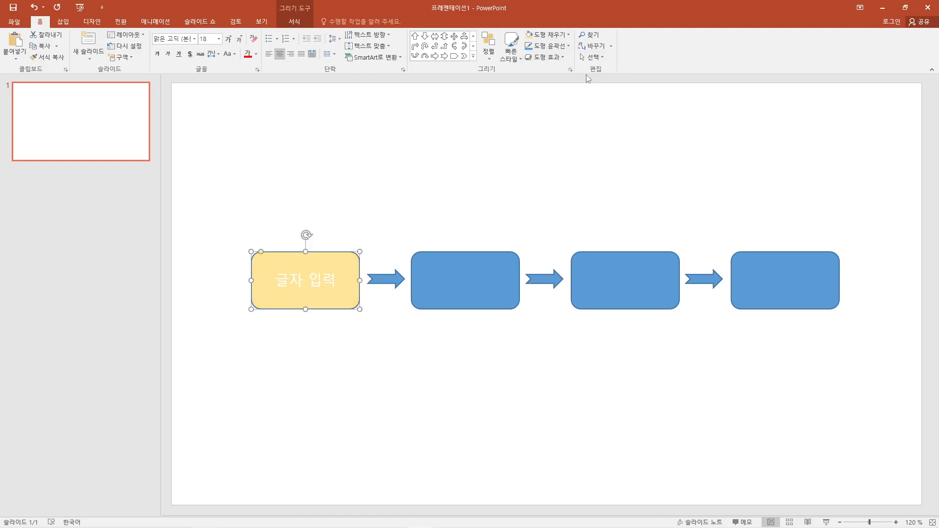
click(294, 21)
click(325, 58)
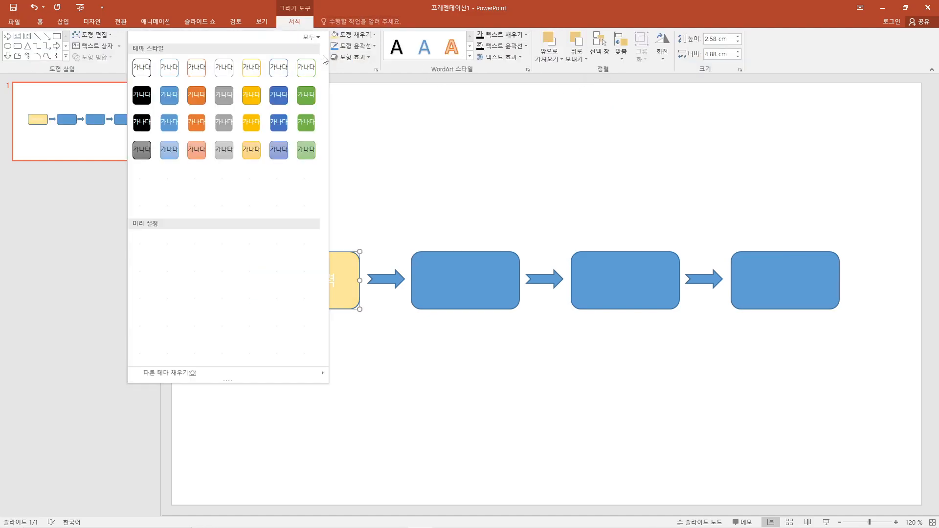
click(277, 331)
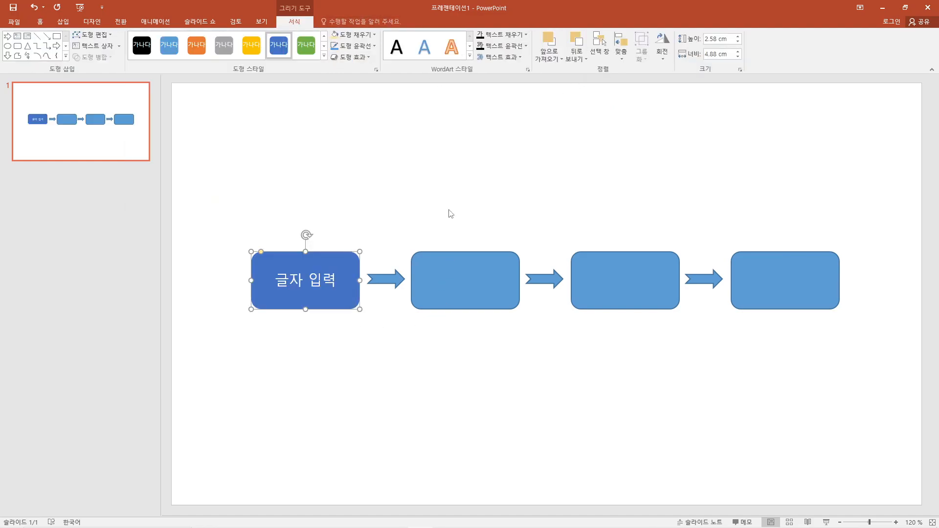
- Apply the gold gradient preset style to the second box and the orange gradient preset style to the third
click(459, 262)
click(325, 55)
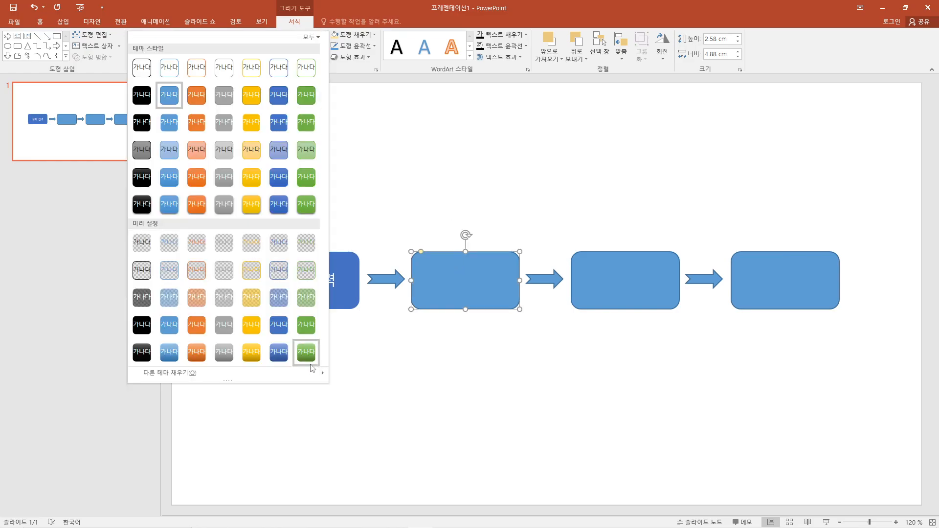
click(255, 354)
click(601, 285)
click(307, 45)
click(325, 56)
click(196, 352)
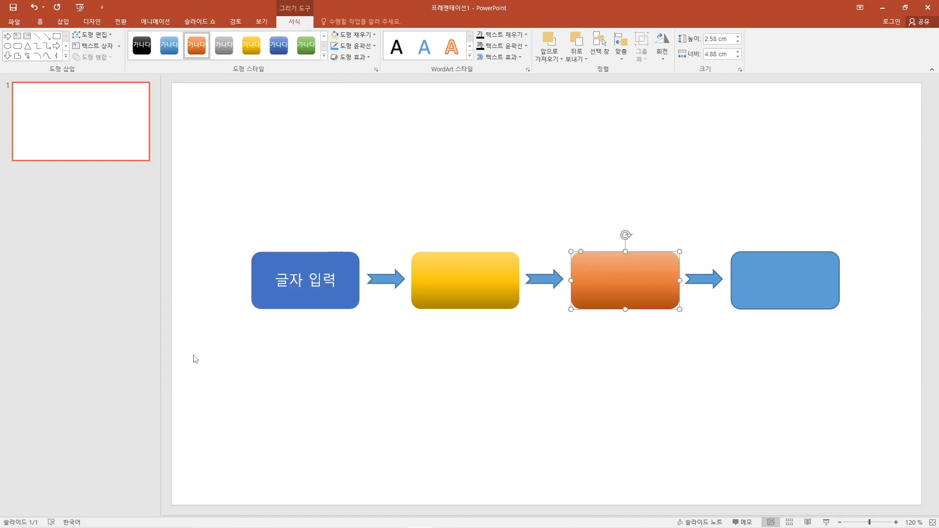
- Apply the black gradient preset style to the fourth box and deselect it
click(760, 294)
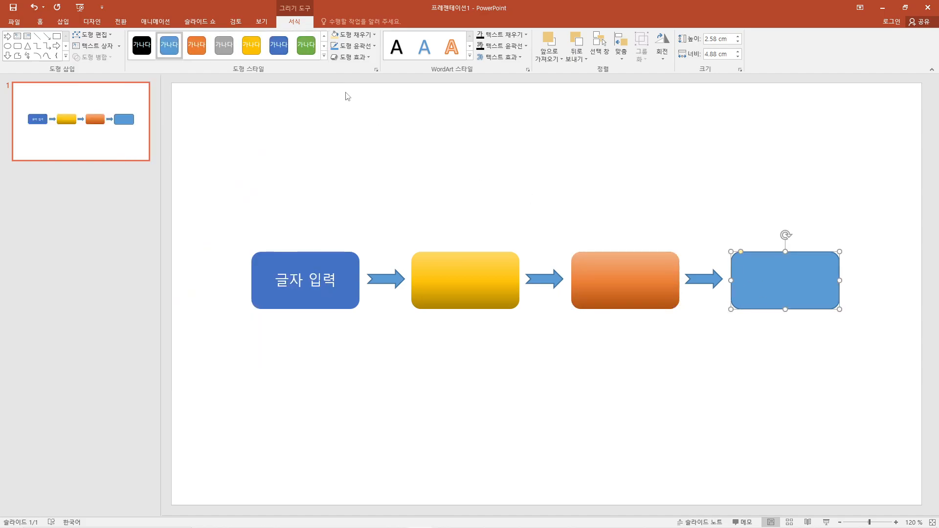
click(325, 56)
click(142, 352)
click(367, 362)
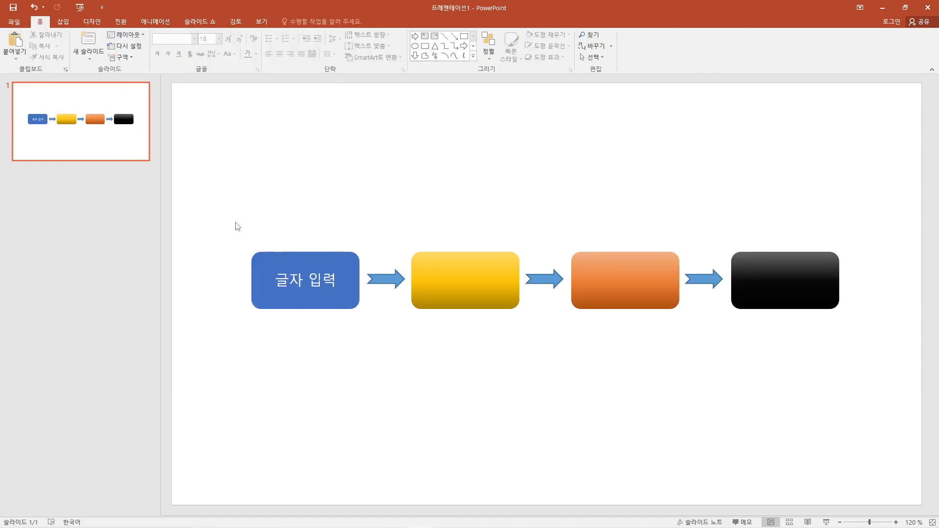
- Select all four boxes and the three arrows and group them into one object
drag(225, 231, 899, 395)
right_click(815, 279)
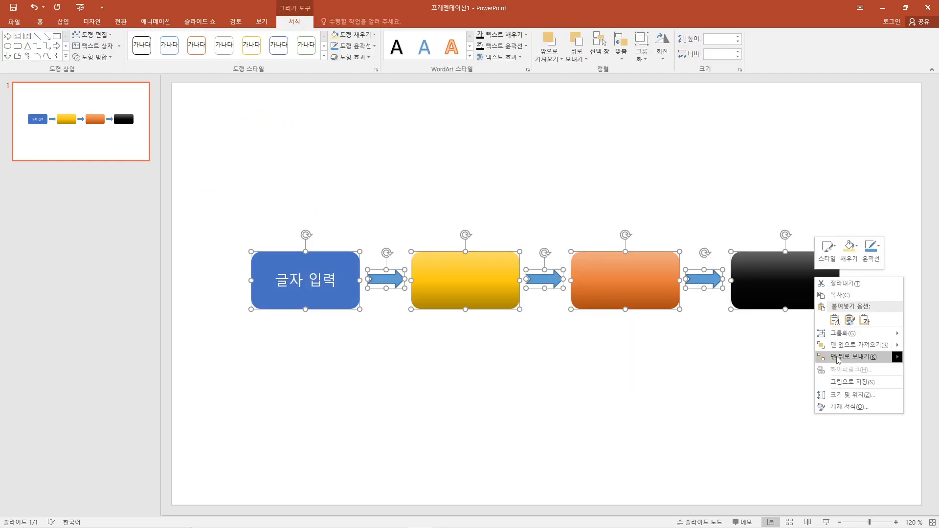
mouse_move(842, 334)
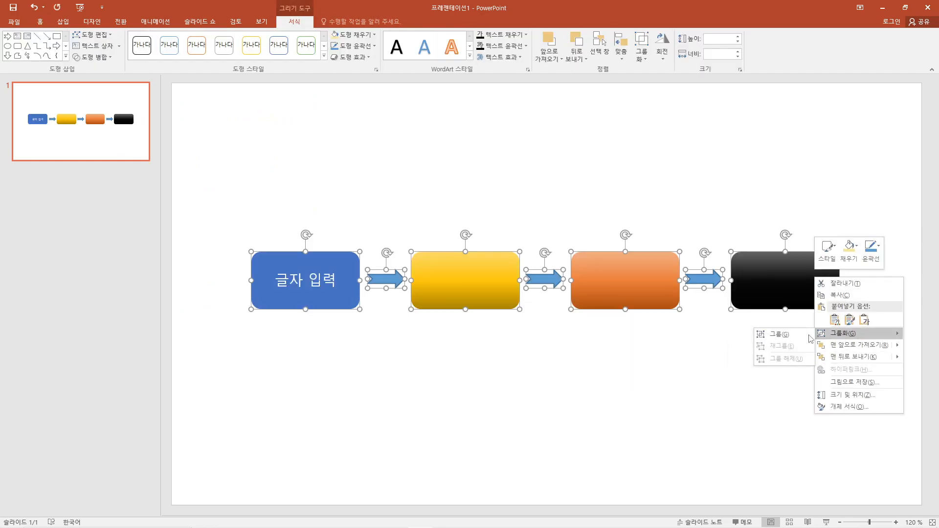
click(800, 338)
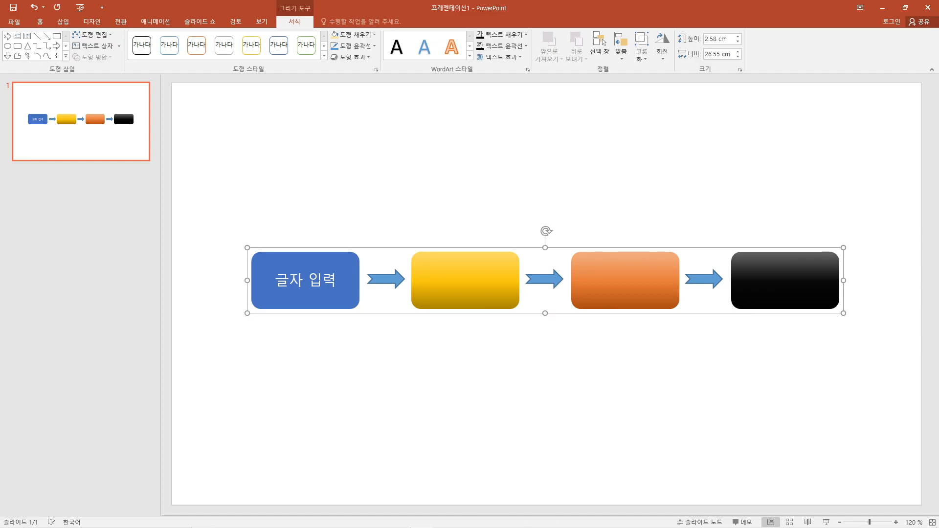
- Switch to the Hangul document, paste the grouped PowerPoint diagram, and move it below the red-outlined workflow row
mouse_move(391, 519)
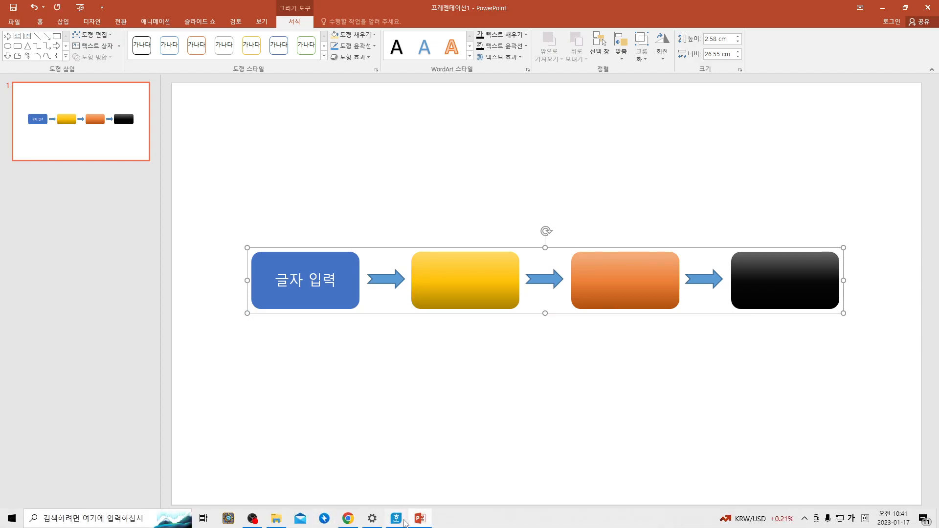
click(397, 518)
key(ctrl+v)
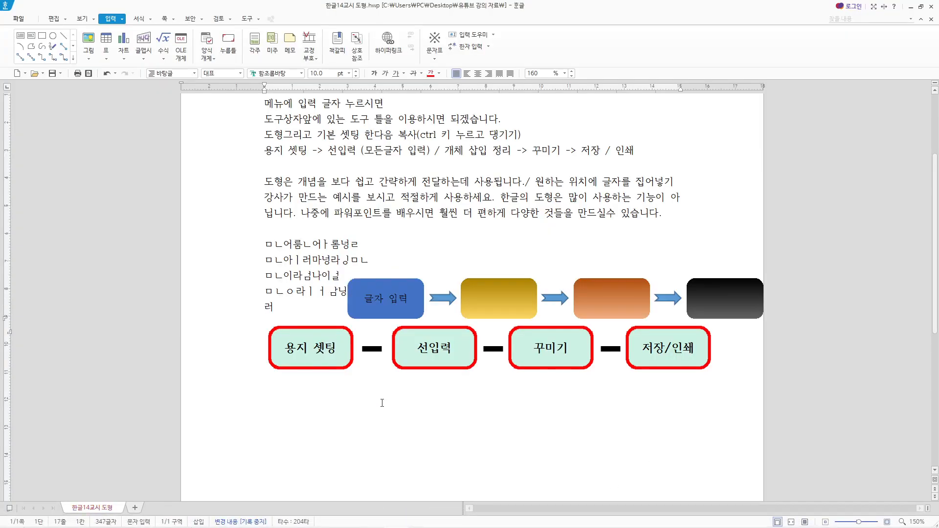
drag(501, 311, 491, 420)
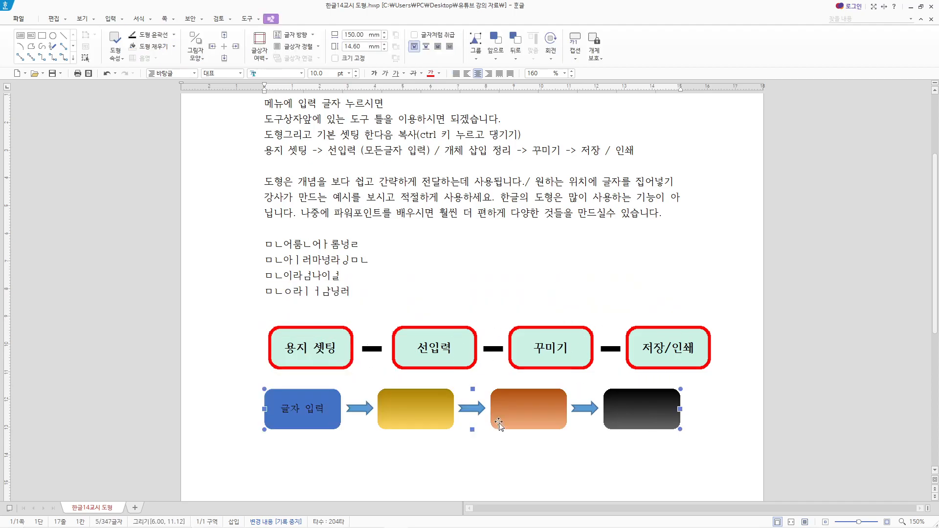
- Examine the pasted diagram's basic size, position and text-wrapping settings in its object properties, and deselect it
click(654, 417)
right_click(654, 417)
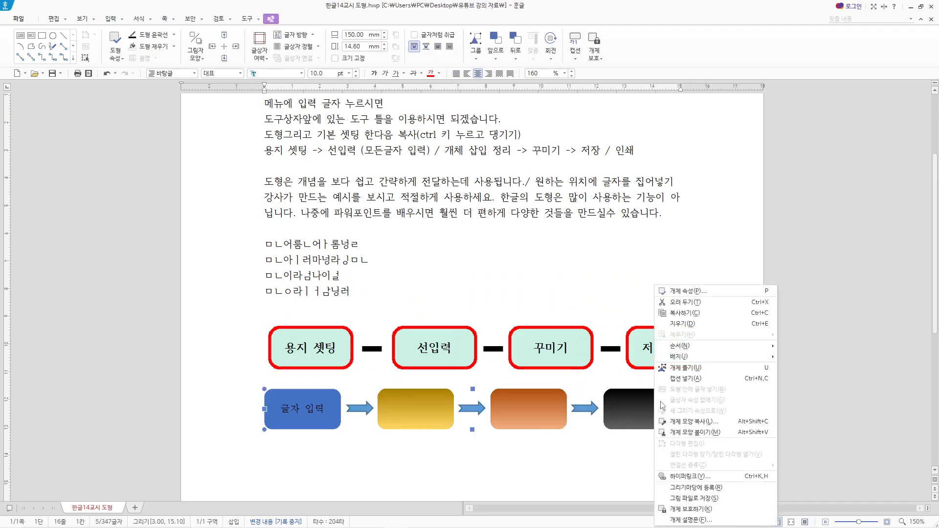
click(685, 294)
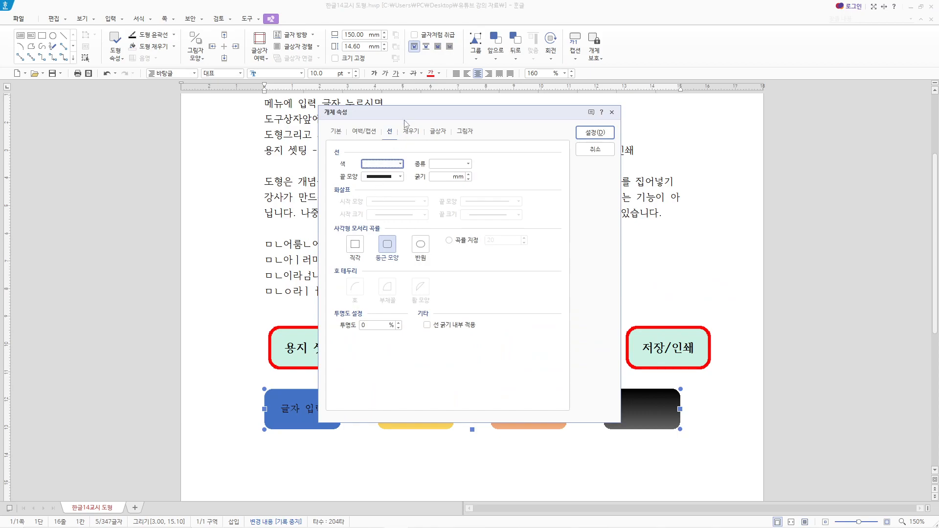
click(338, 132)
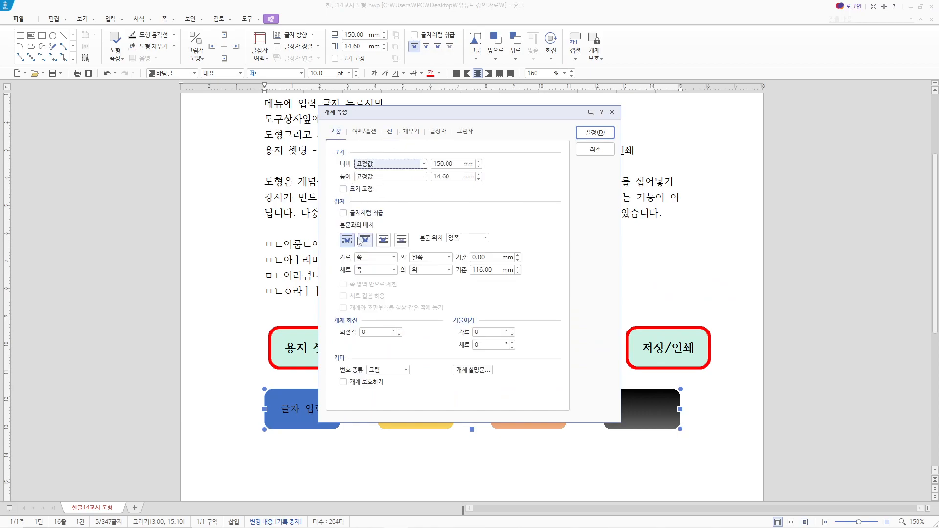
click(588, 139)
click(479, 456)
- Delete the pasted arrow diagram below the red-outlined workflow boxes
click(433, 370)
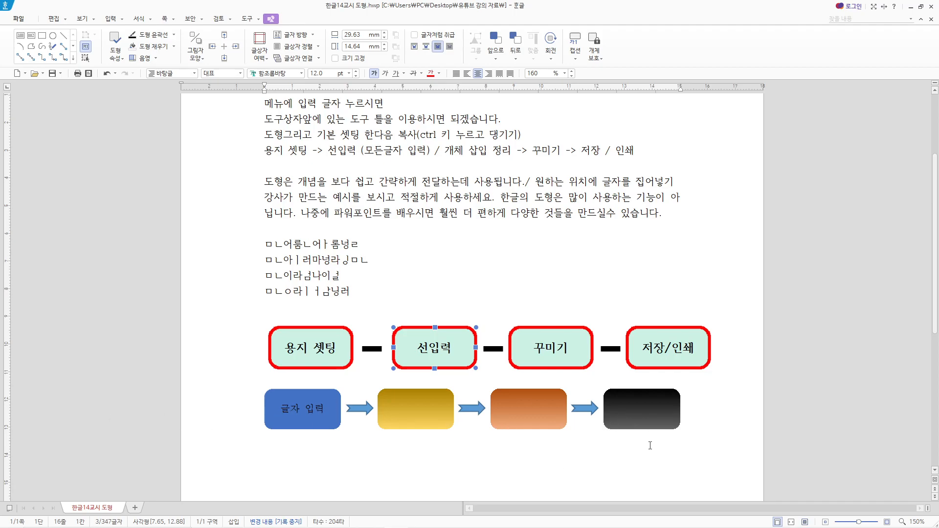
click(328, 370)
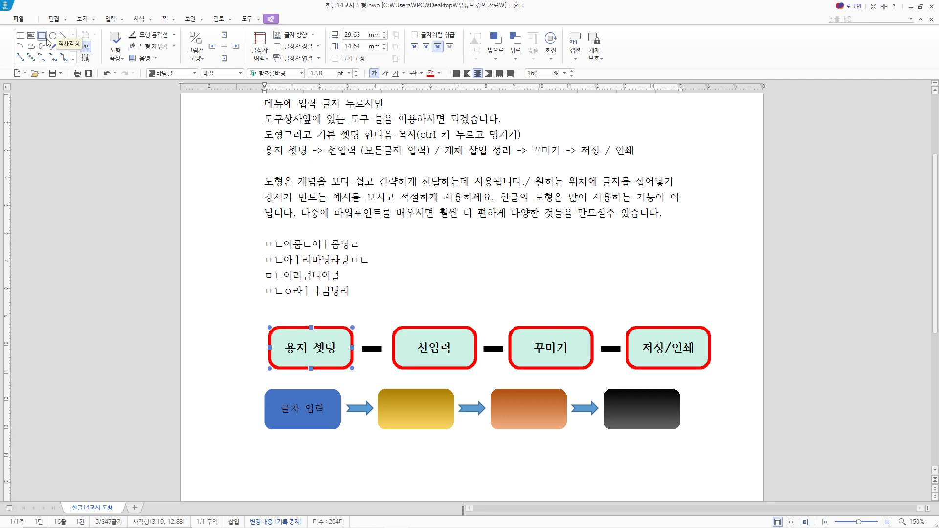
click(640, 414)
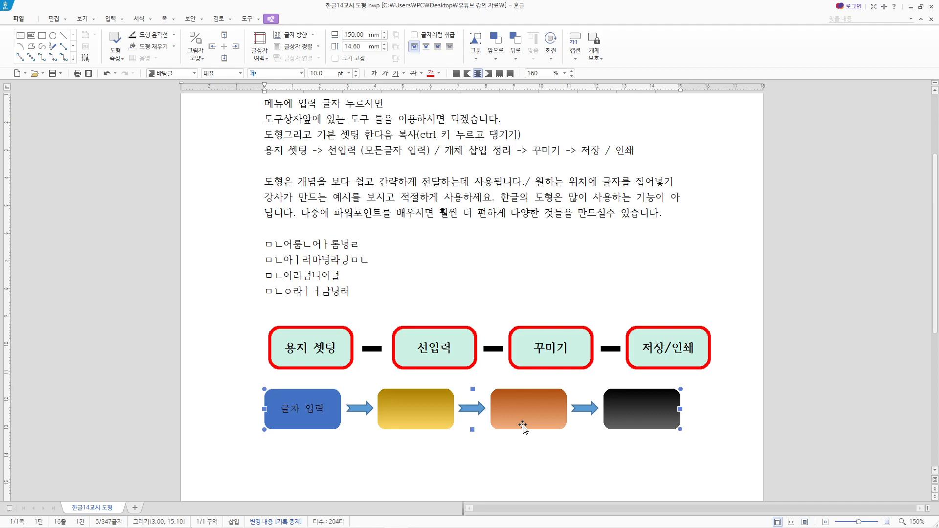
key(Delete)
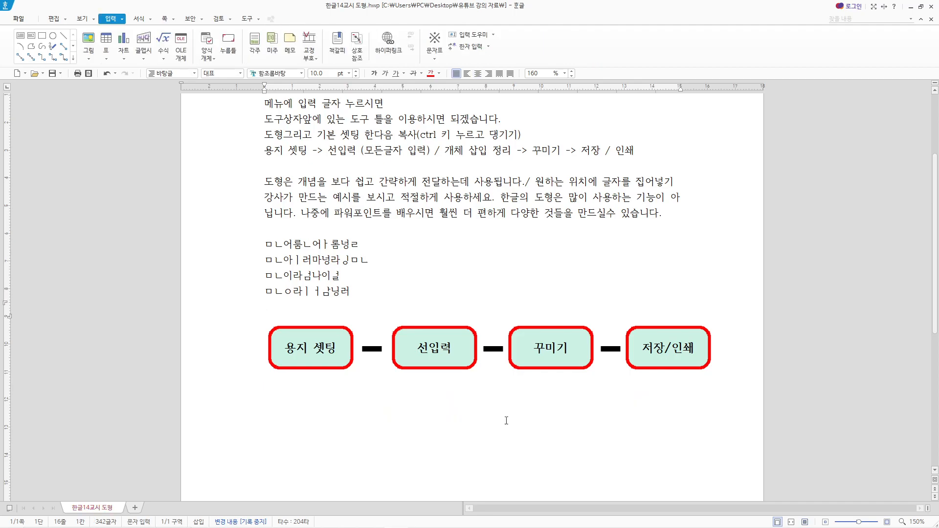
- Add the line "원하는 위치에 글자를 삽입하고자 하는 경우" in the empty line beneath the note on paper setup and printing
click(419, 395)
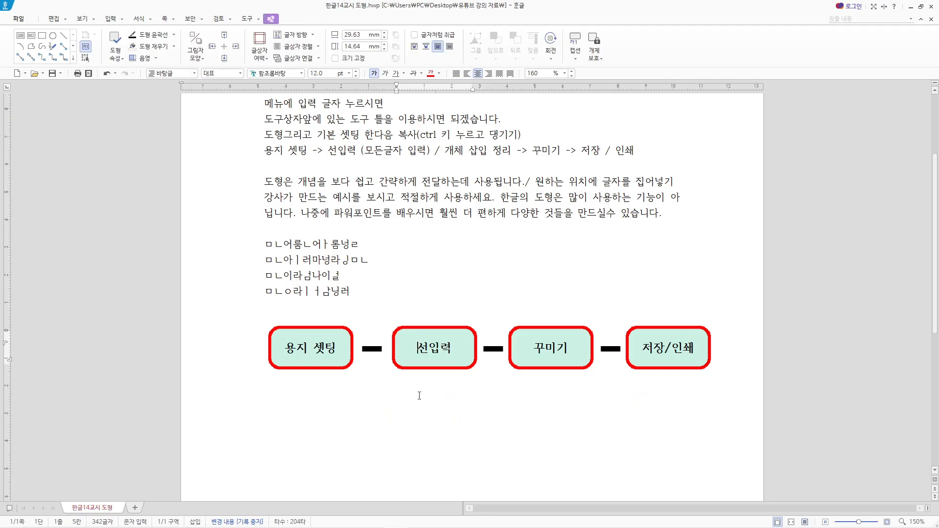
click(373, 293)
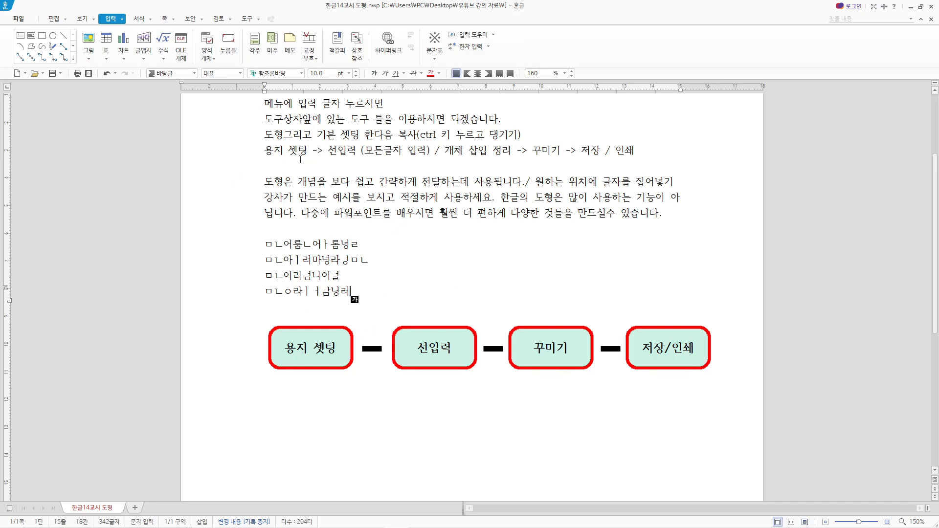
click(269, 169)
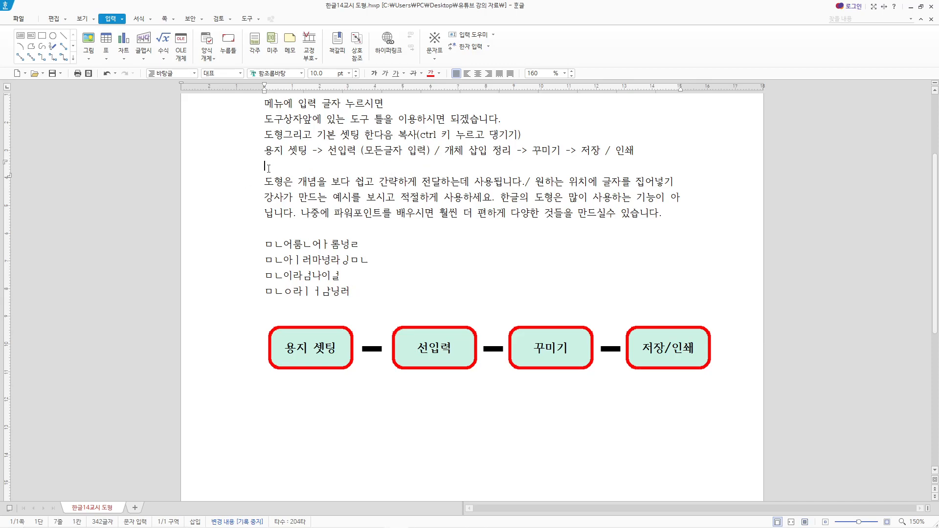
text(원하는 위치에 글자를 사)
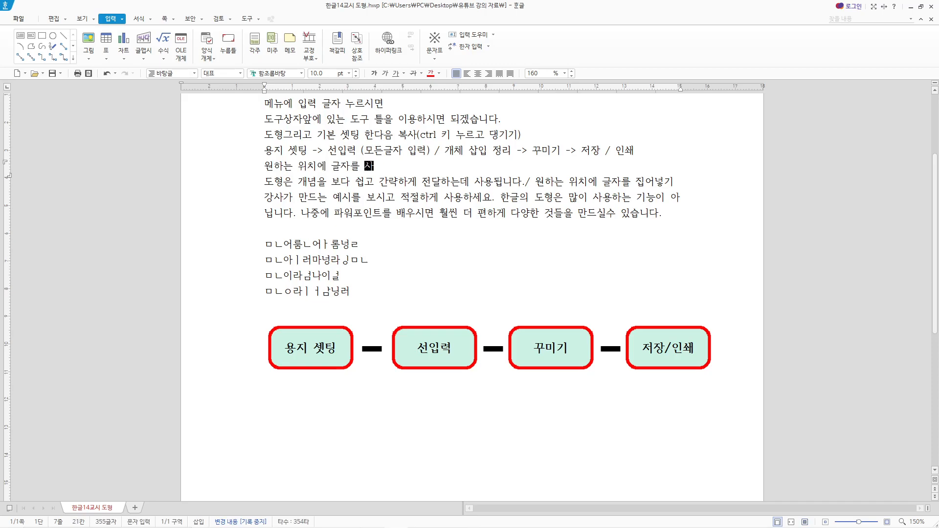
text(입하고자 하느)
text(ㄴ 경우)
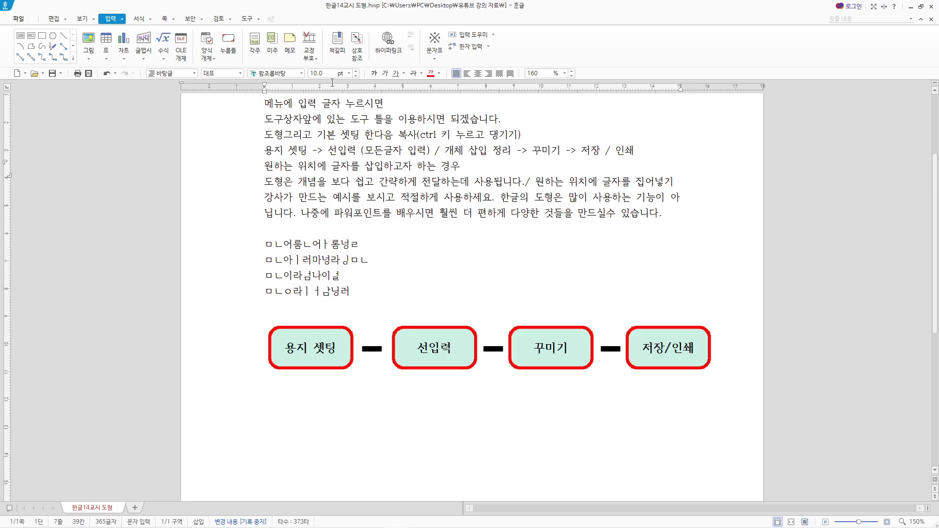
drag(264, 243, 387, 302)
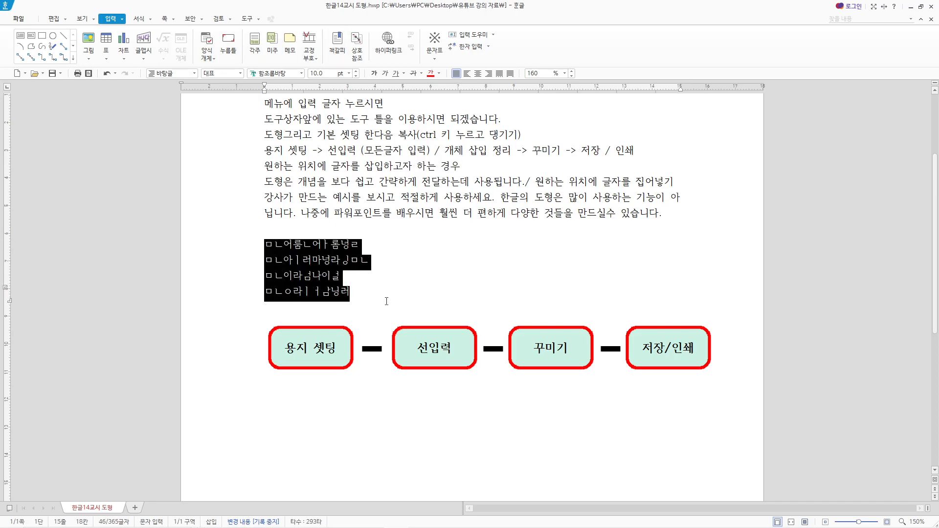
click(372, 286)
drag(267, 247, 444, 250)
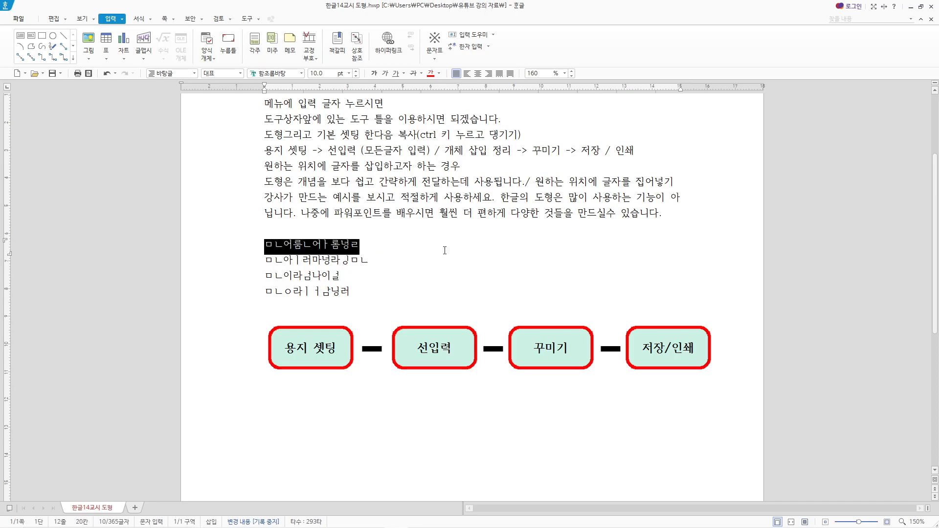
click(369, 275)
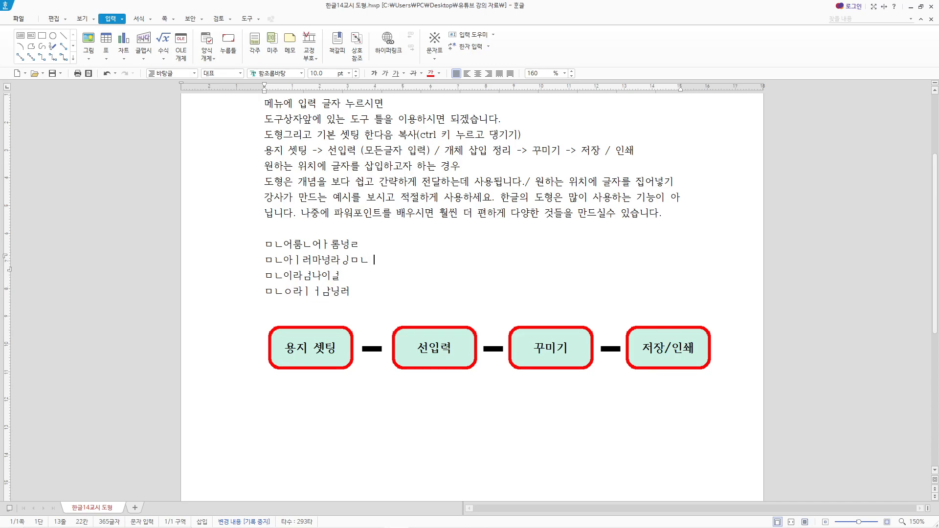
text(1231231231321)
key(BackSpace)
key(BackSpace)
key(BackSpace)
key(BackSpace)
key(BackSpace)
key(BackSpace)
key(BackSpace)
key(BackSpace)
key(BackSpace)
key(BackSpace)
key(BackSpace)
key(BackSpace)
key(BackSpace)
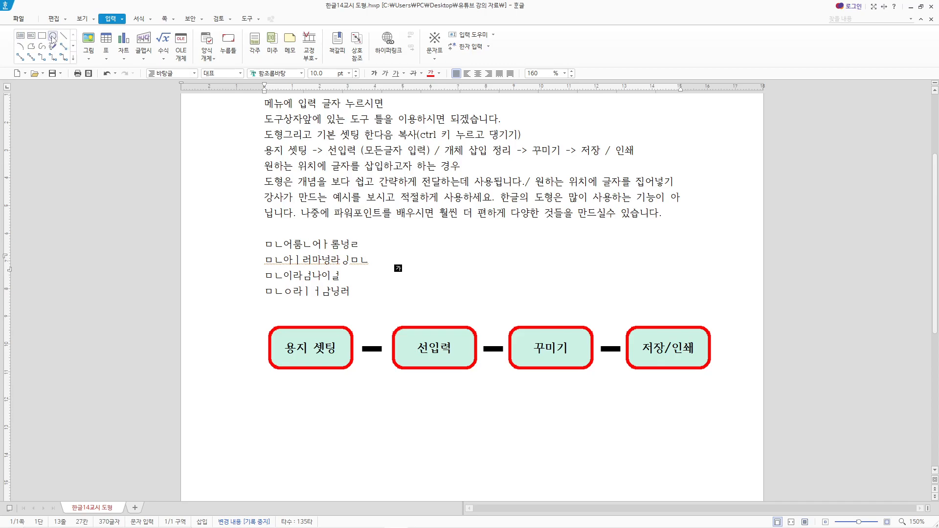
- Insert a text box about 53 by 14 mm beside the filler lines, containing "도형의 흐름을 이해하고" and "문서에 적용하 보자" on two lines
click(21, 36)
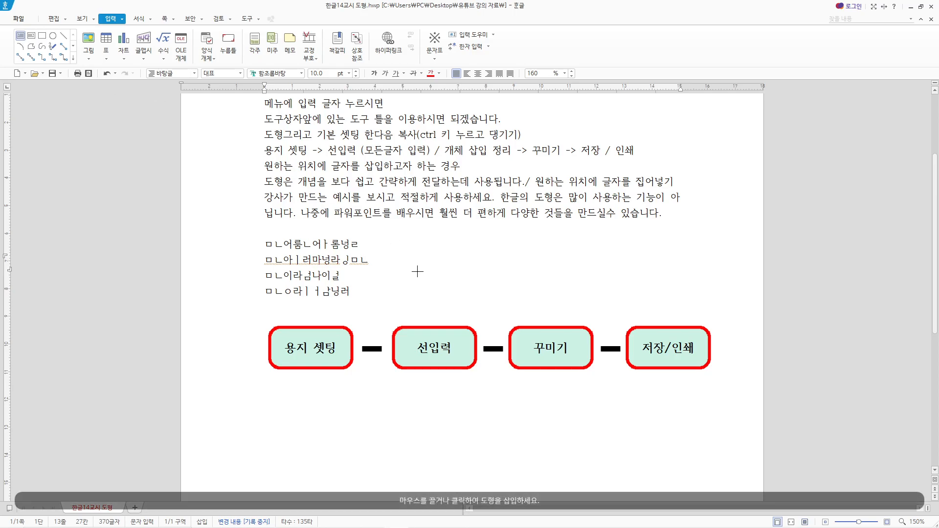
drag(427, 252, 576, 290)
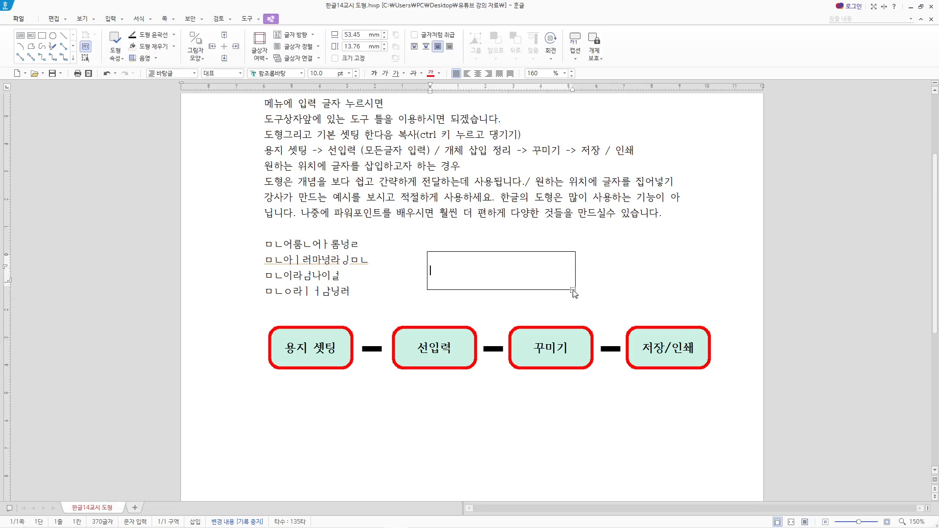
text(도형의 흐르름을 이해하고)
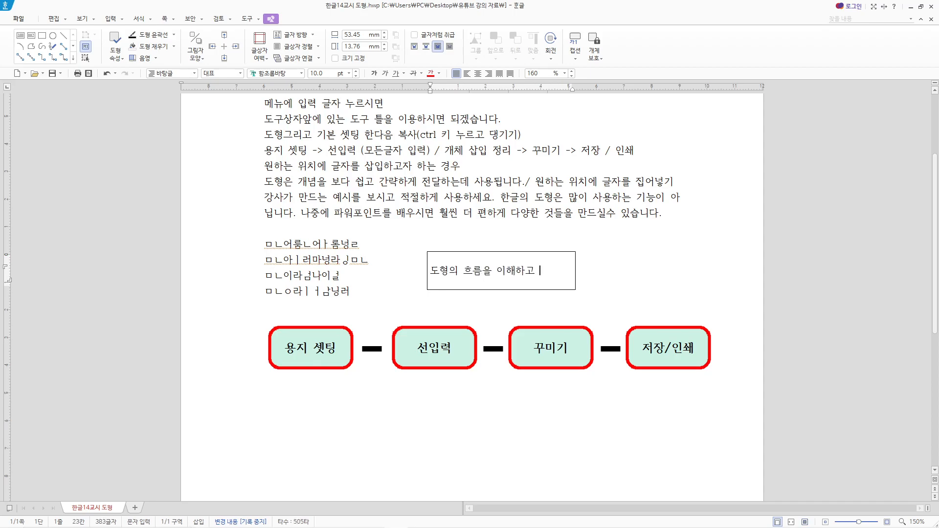
key(Return)
text(ㅁ)
text(문서에 저)
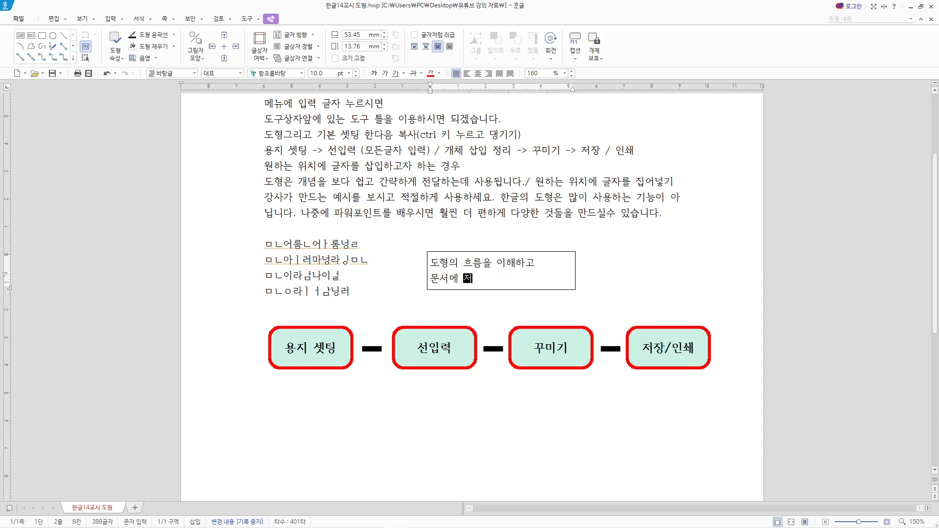
text(용하 보자)
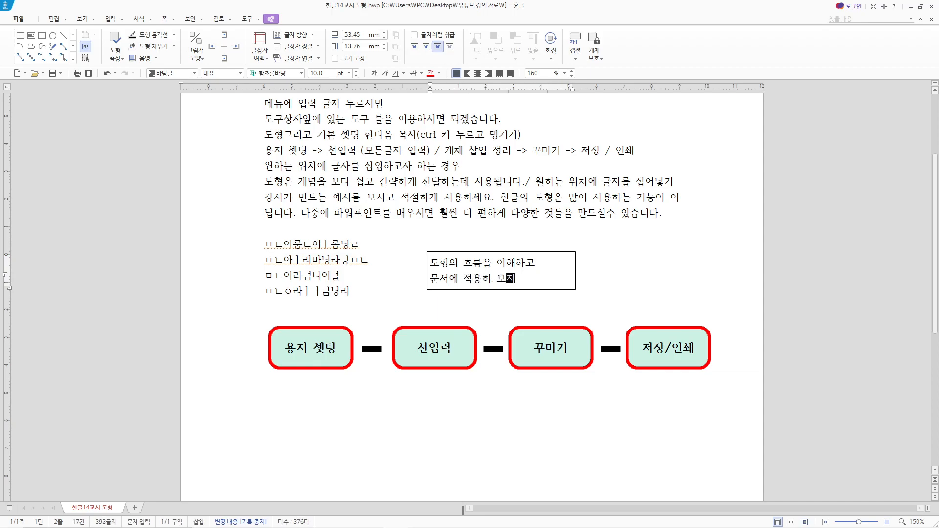
- Centre the text inside the text box and adjust the box's position slightly beside the filler lines
click(553, 290)
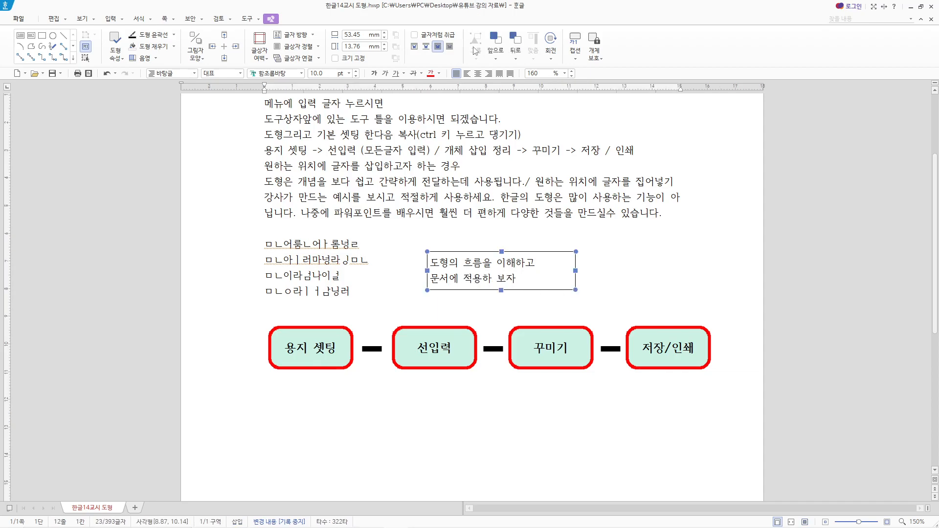
click(478, 74)
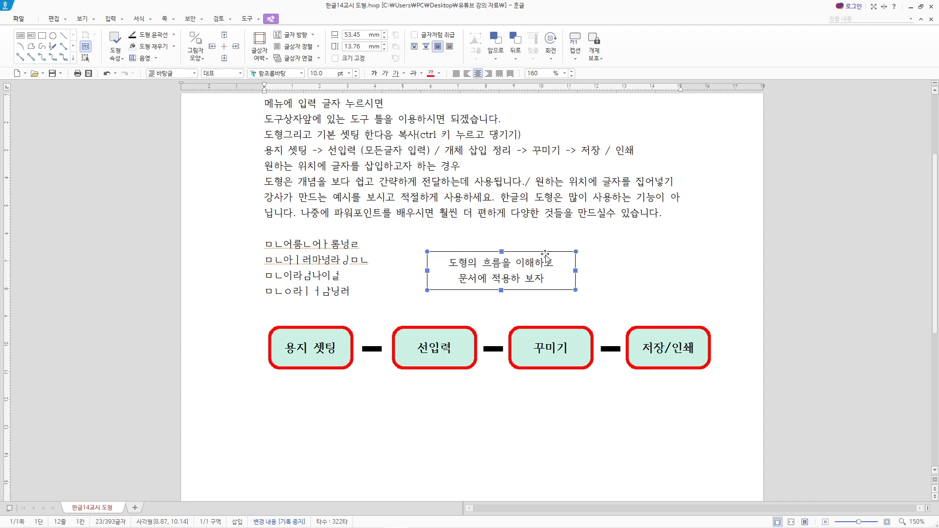
drag(549, 253, 556, 255)
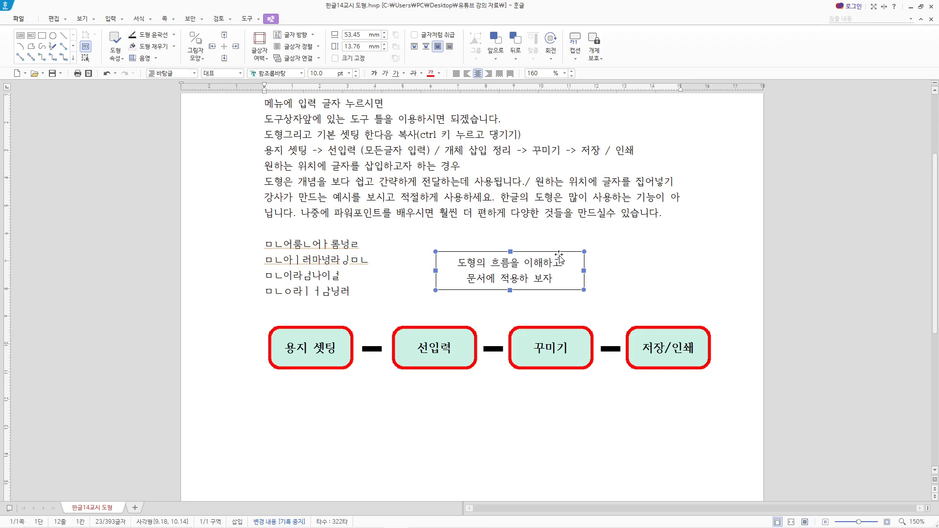
mouse_move(559, 256)
mouse_down()
mouse_move(594, 254)
mouse_move(692, 219)
mouse_move(737, 226)
mouse_move(622, 258)
mouse_move(315, 230)
mouse_move(627, 264)
mouse_move(645, 254)
mouse_move(866, 246)
mouse_move(558, 252)
mouse_move(366, 222)
mouse_move(490, 160)
mouse_move(550, 252)
mouse_up()
- Try the text-wrapping options for the text box, apply 글 앞으로, and move the box over the explanatory paragraph and back
double_click(550, 252)
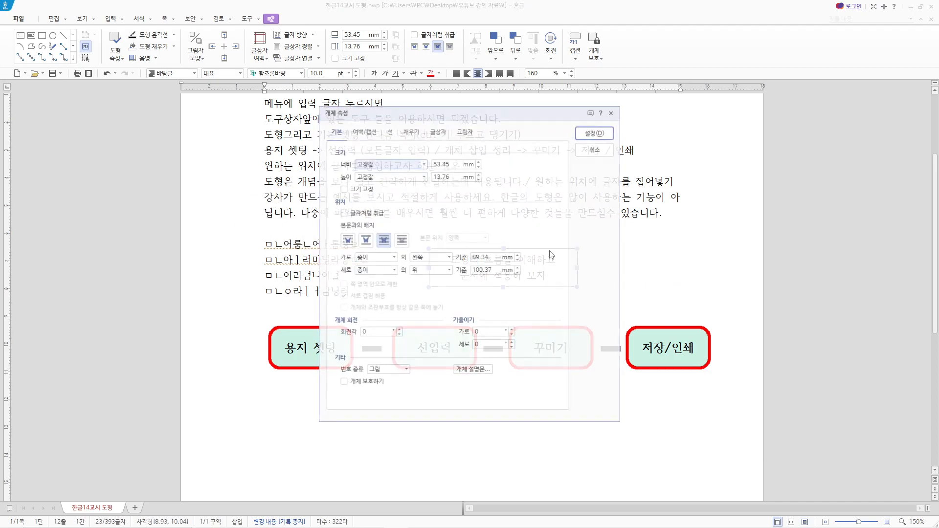
click(349, 245)
click(366, 243)
click(386, 243)
click(401, 244)
click(387, 245)
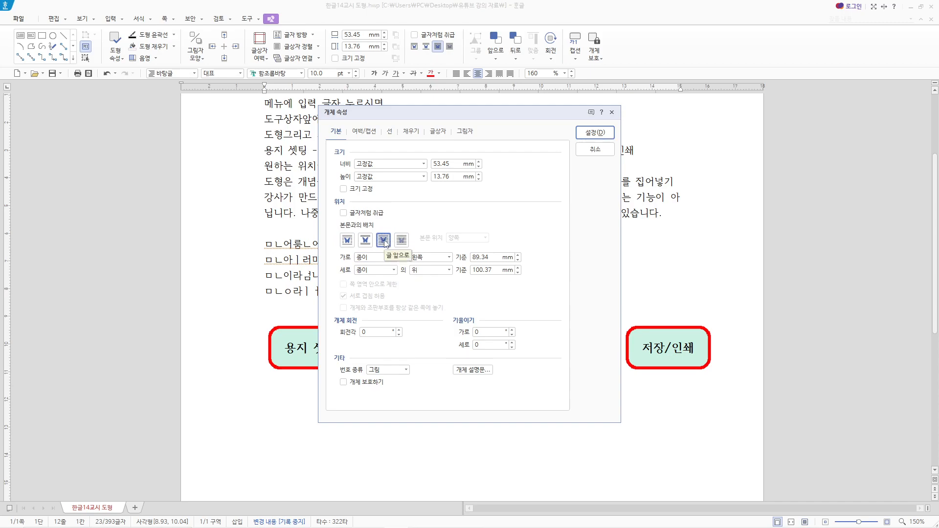
click(595, 132)
drag(537, 286, 524, 211)
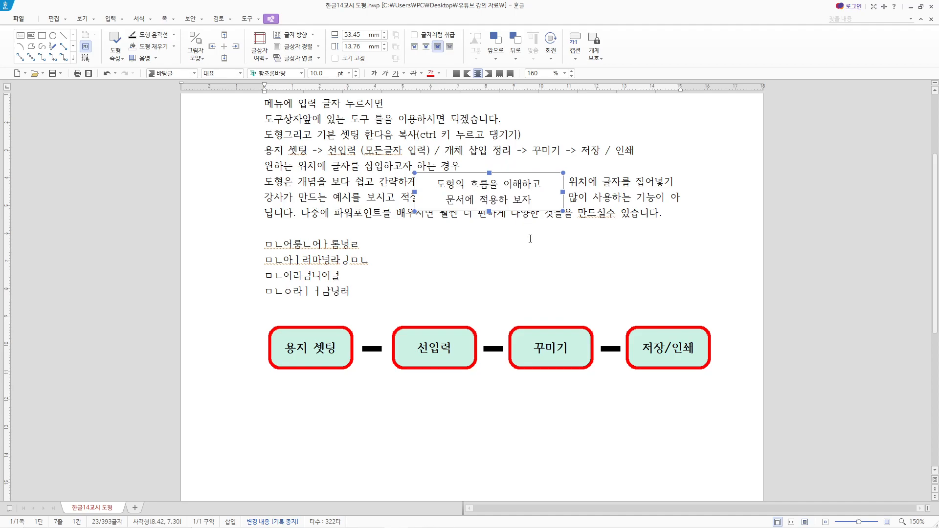
drag(550, 212, 550, 288)
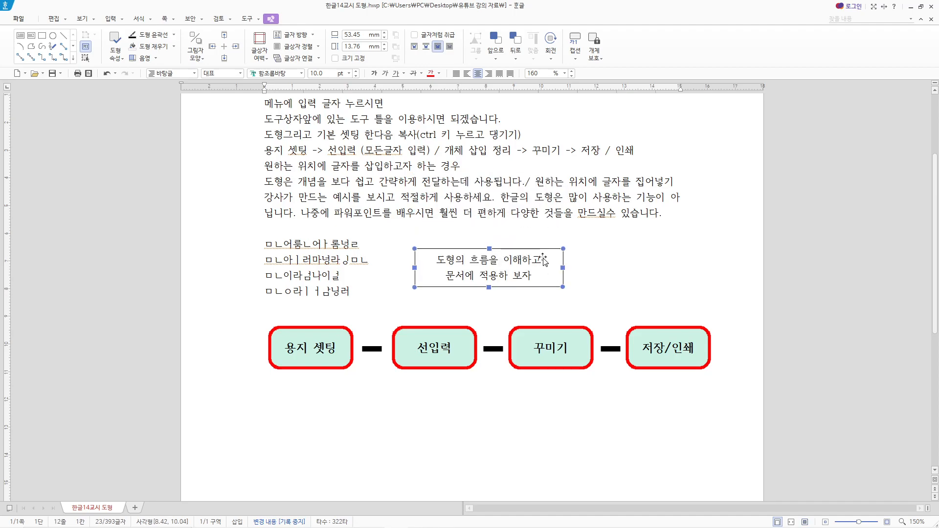
- Add the line "도형과 글이 겹치지 않게 사용사용" beneath the note on inserting text at a desired position
click(469, 168)
key(Return)
text(도형과 글이 겹치지)
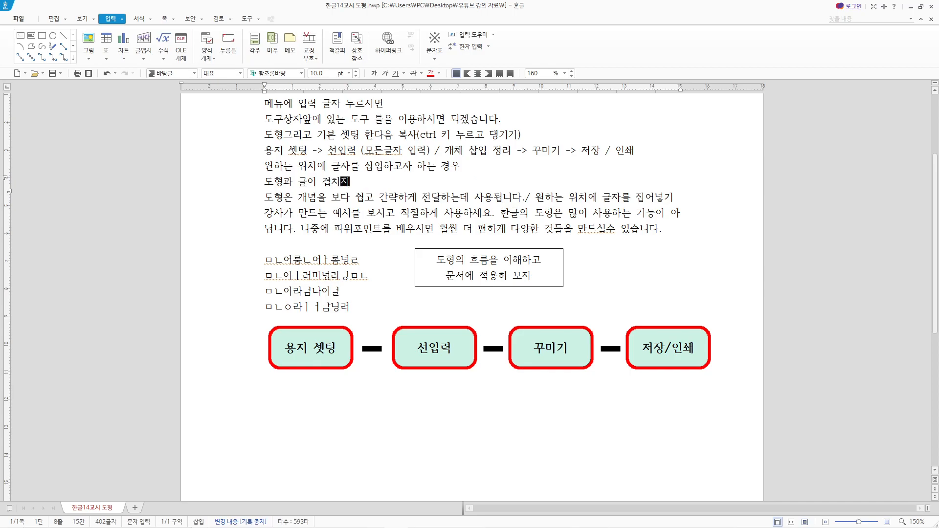
text( 않게 사용사요)
text(ㅇ)
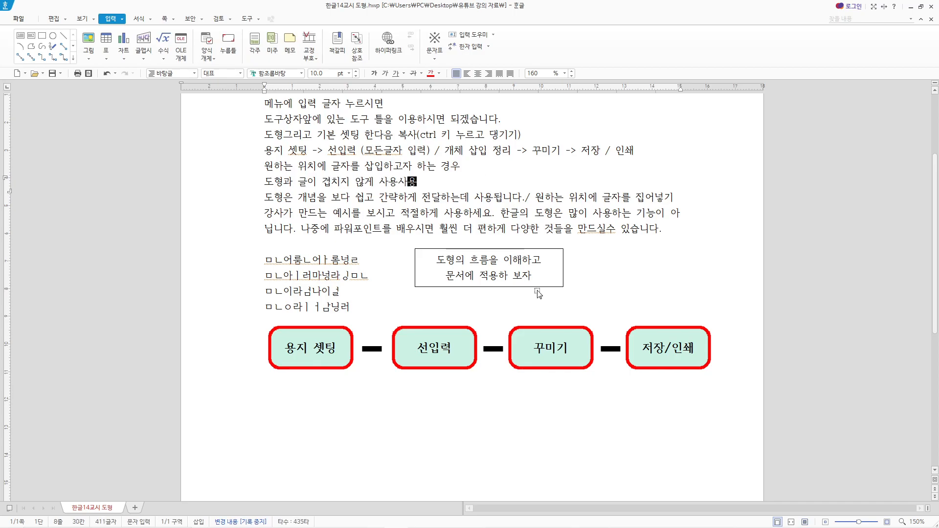
- Narrow the text box to about 50 mm wide and view its basic object properties
click(563, 269)
drag(563, 269, 519, 268)
double_click(519, 267)
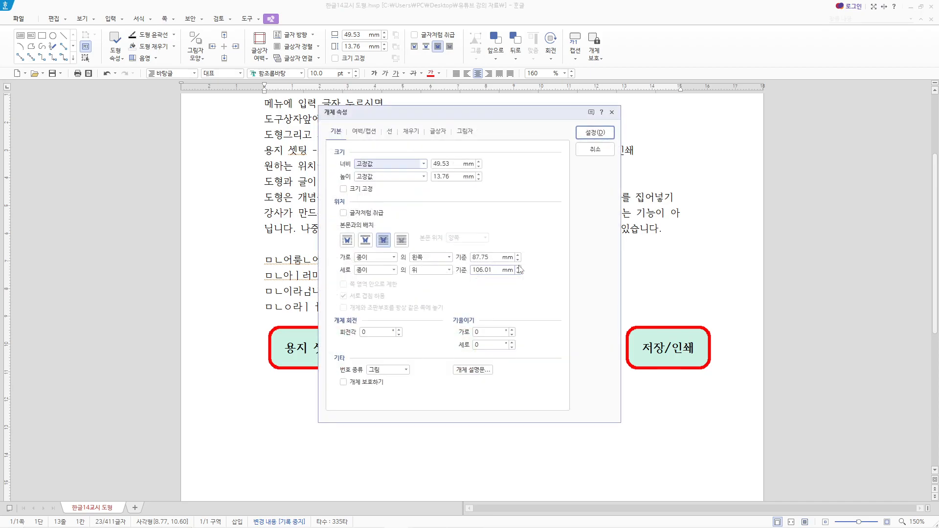
click(597, 147)
- Set the text box's outline type to no line in its object properties
right_click(543, 281)
click(551, 287)
click(389, 134)
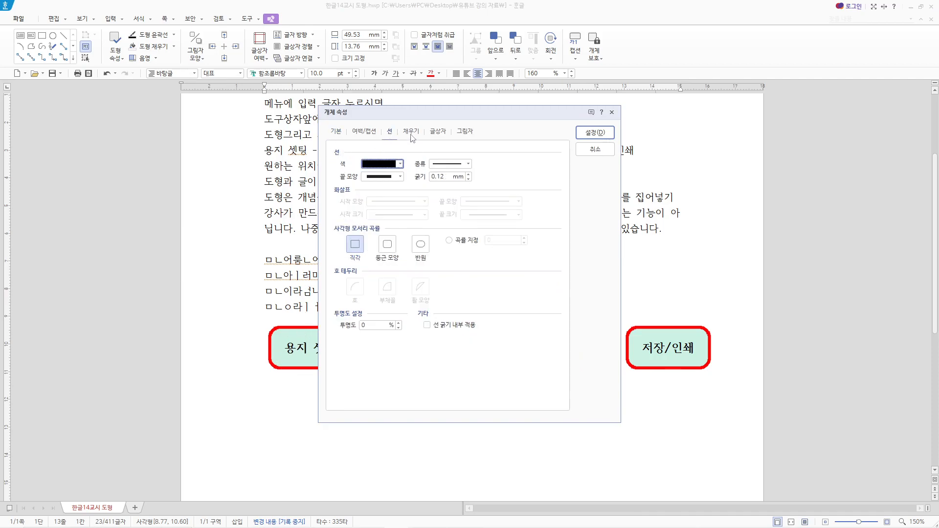
click(411, 135)
click(389, 134)
click(443, 164)
click(440, 175)
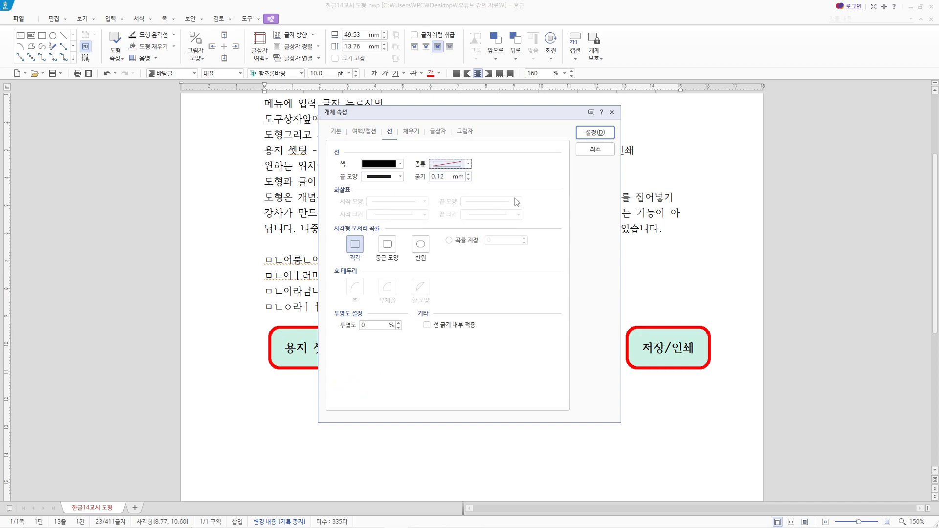
click(595, 133)
- Move the borderless text box further from the filler lines, then delete it
drag(539, 297, 581, 296)
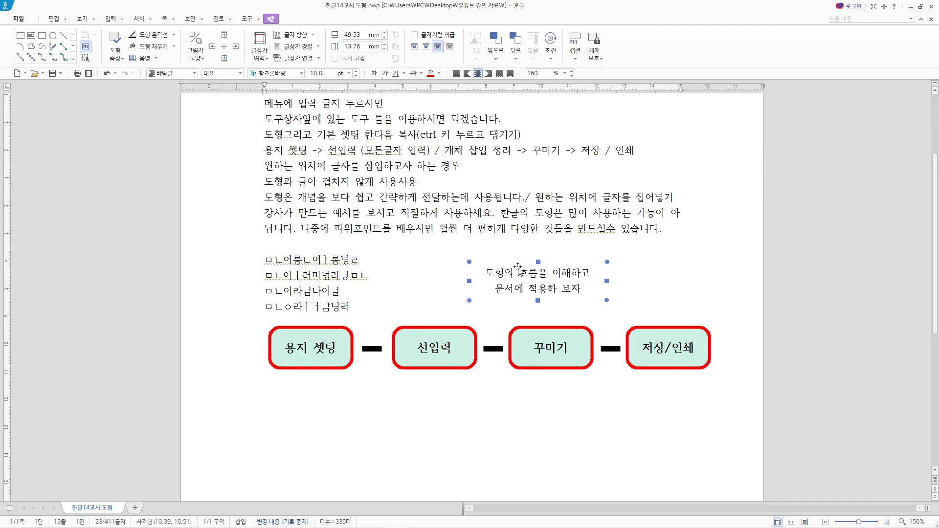
key(Delete)
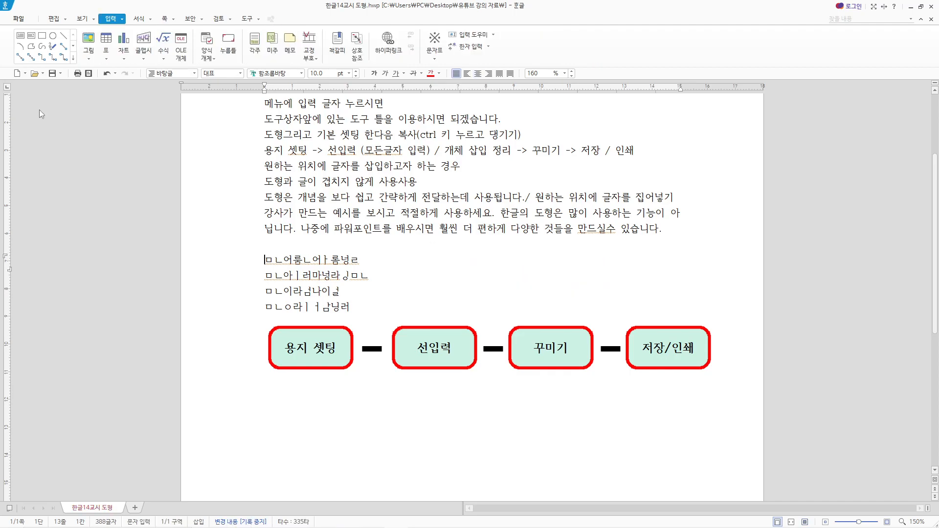
- Draw a rectangle about 56 by 13 mm beside the filler lines and enable text entry inside it
click(42, 36)
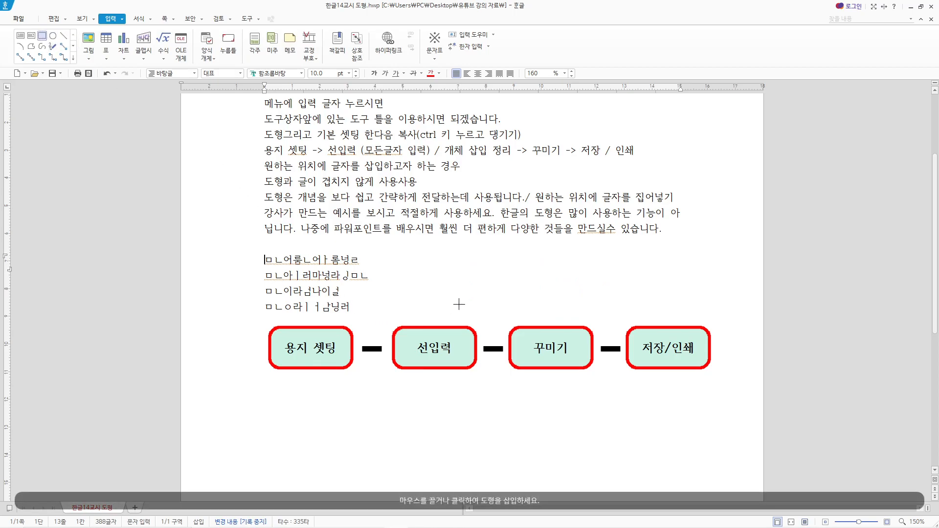
drag(473, 267, 630, 304)
right_click(561, 286)
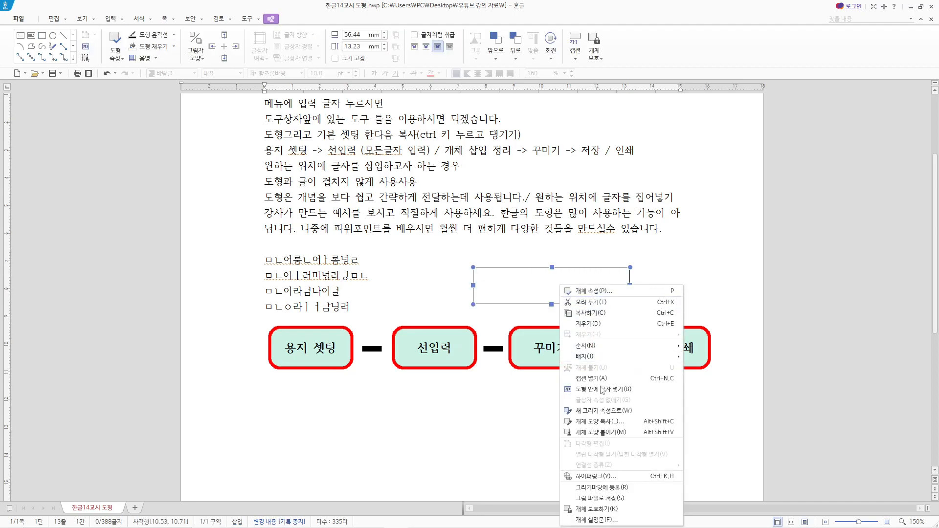
click(597, 389)
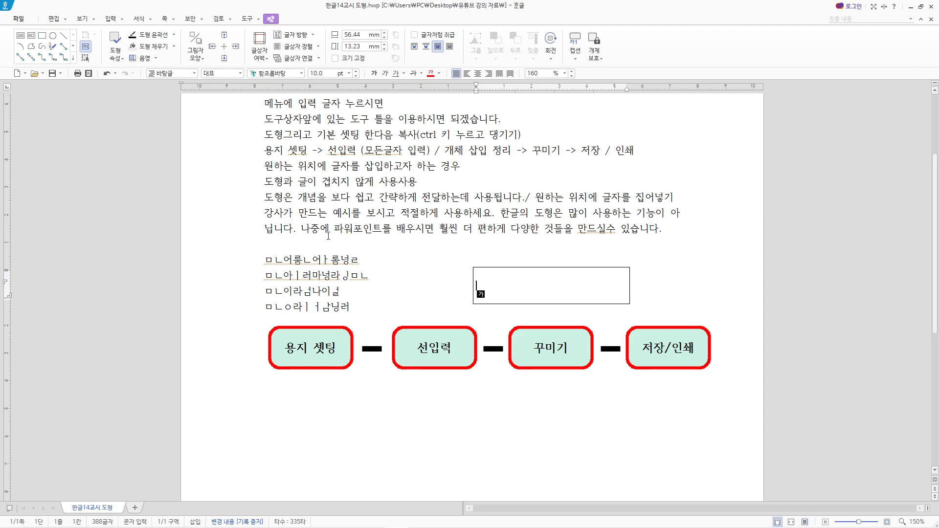
- Enter "글자를 입력하고" and "적당하게 위치를 선정합니다." on two lines in the rectangle and centre the text
text(글자)
key(BackSpace)
text(자를 입력하고)
key(Return)
text(적당하게 )
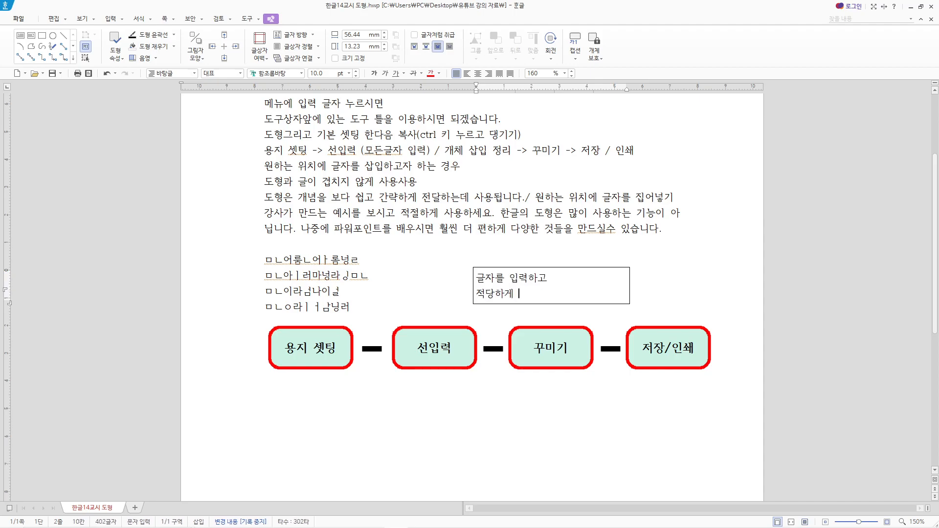
text(위치를 선정합니다.)
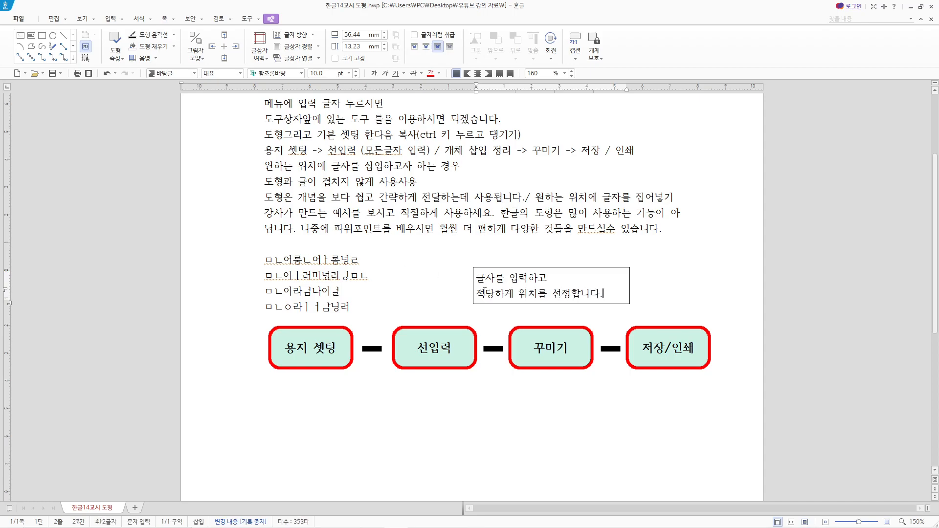
click(509, 267)
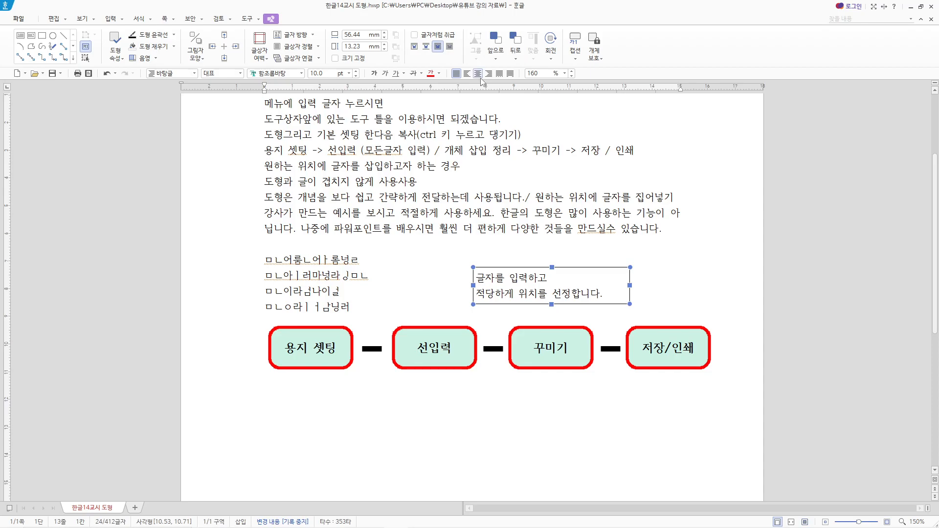
click(479, 76)
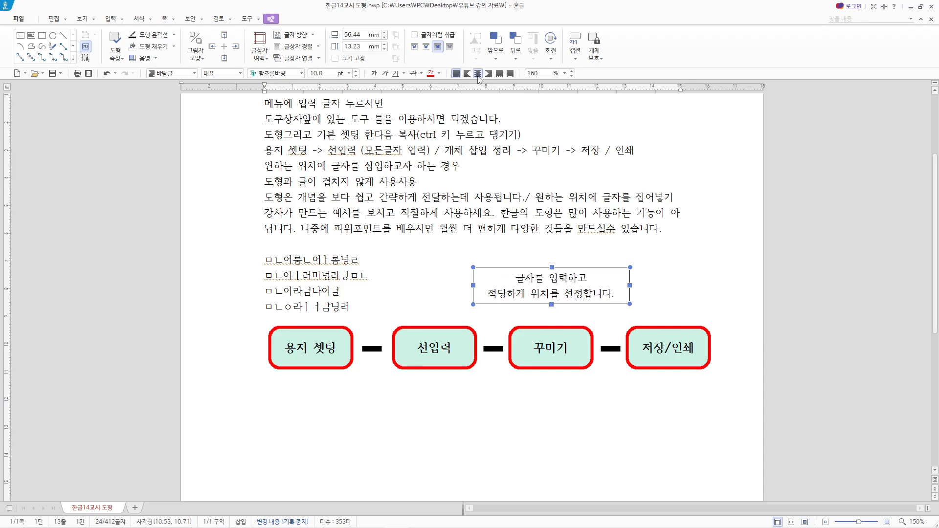
- Set the outline type of the rectangle beside the filler lines to no line in its object properties
double_click(617, 278)
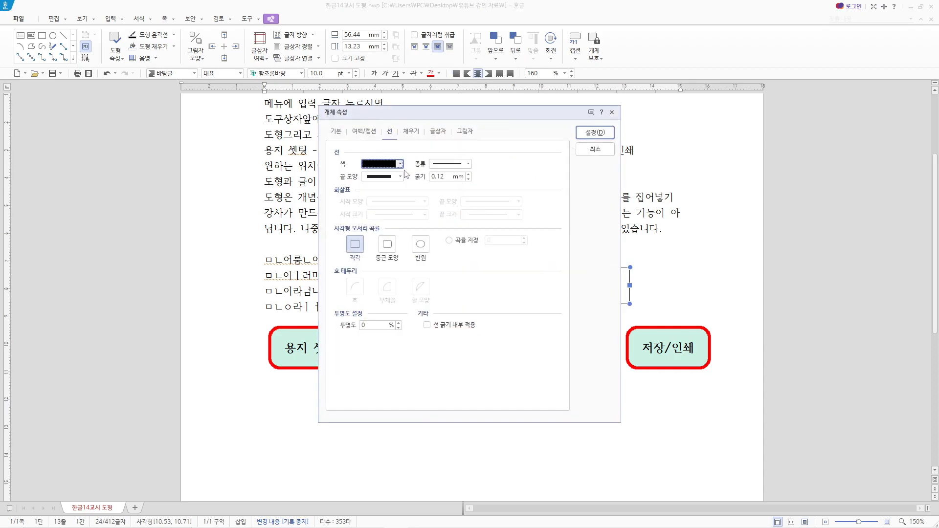
click(451, 164)
click(449, 180)
click(595, 133)
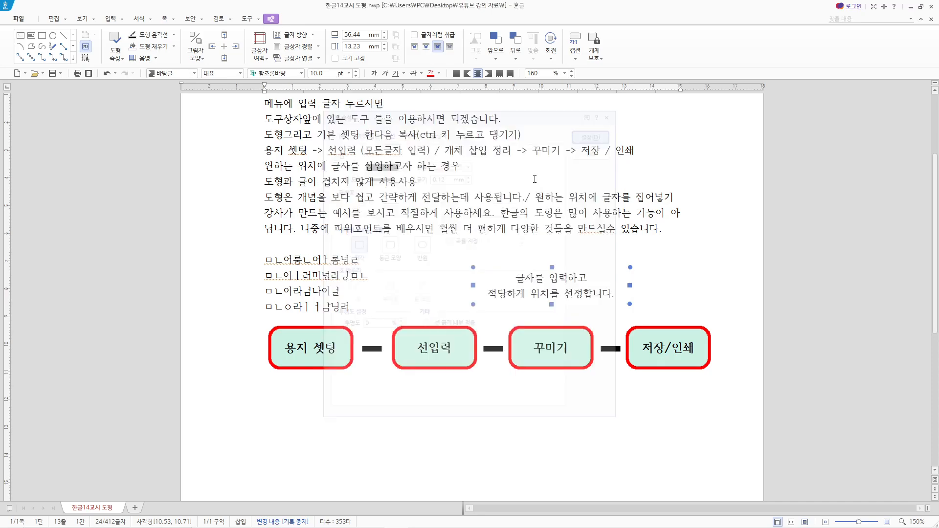
click(571, 291)
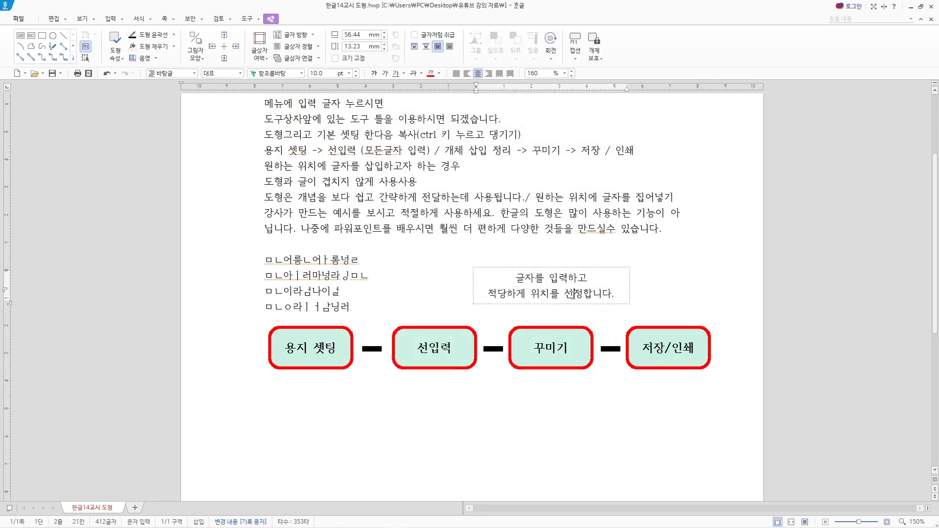
click(572, 268)
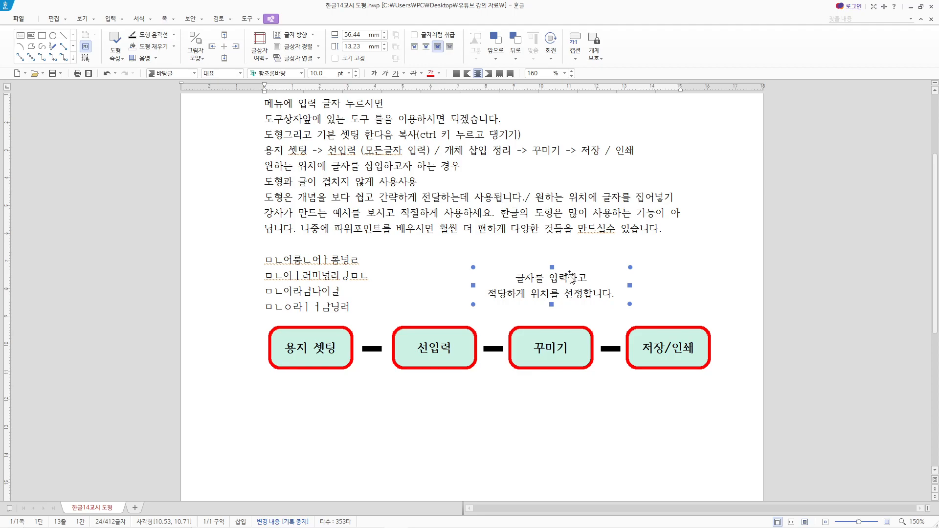
click(555, 216)
click(551, 292)
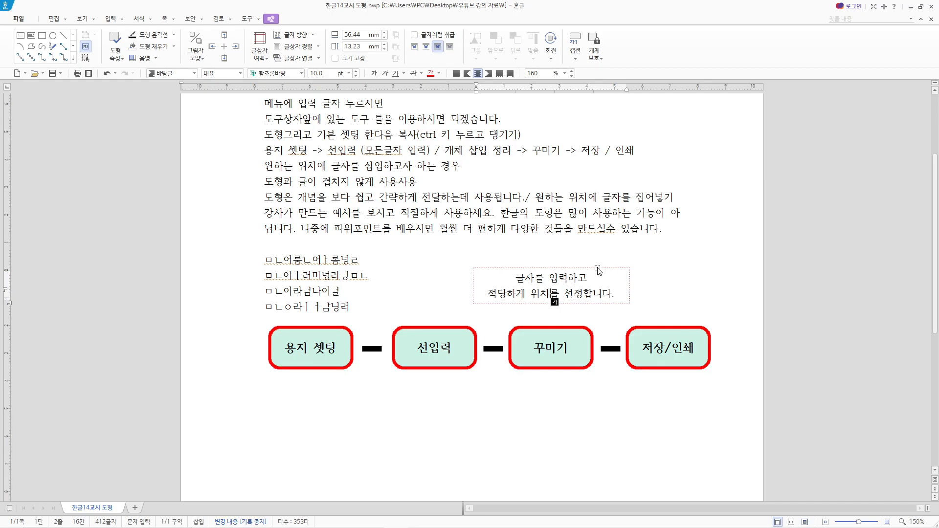
click(593, 306)
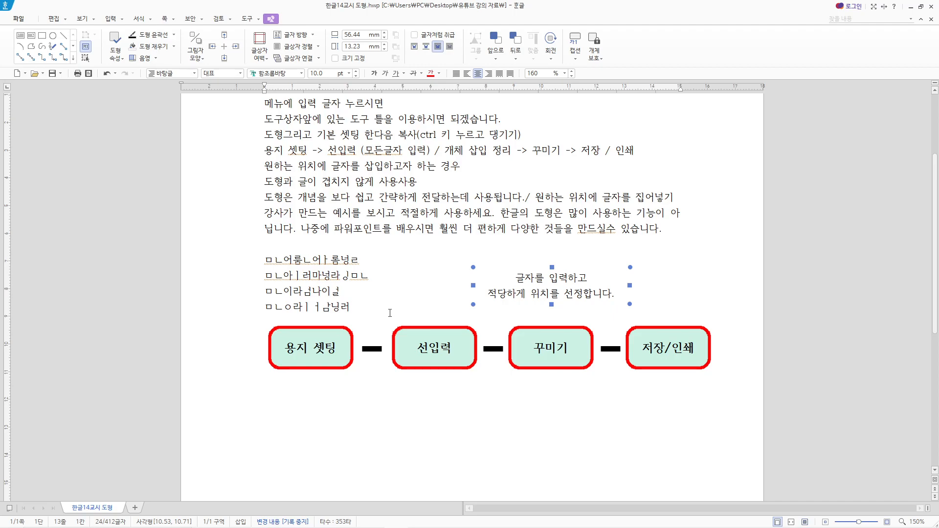
- Insert blank lines above the filler lines and enter "한글 - 엑셀 - 파워포인트" there
click(281, 242)
key(Return)
key(Up)
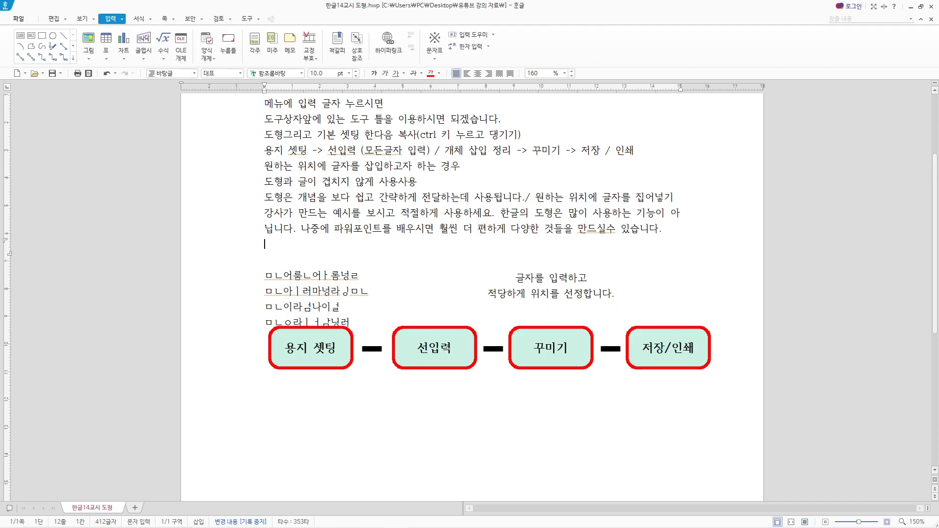
key(Return)
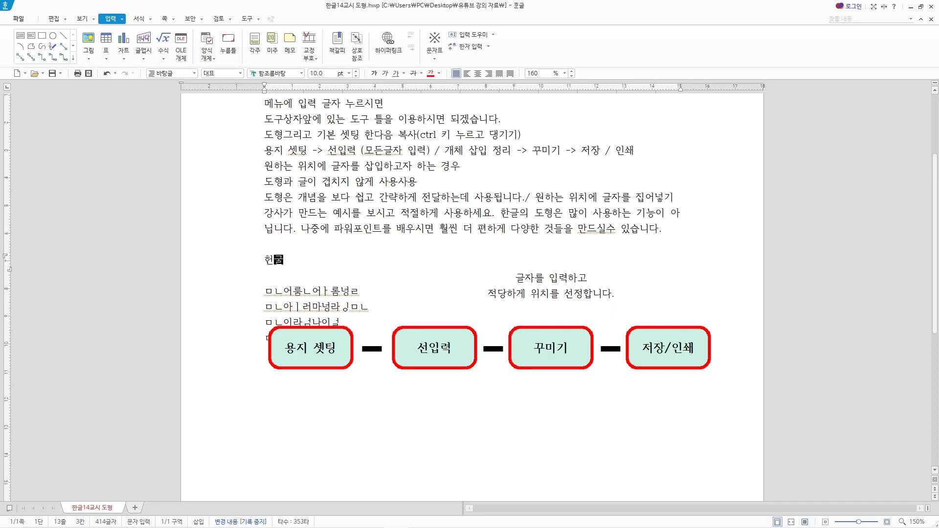
text(한글 - 엑셀 )
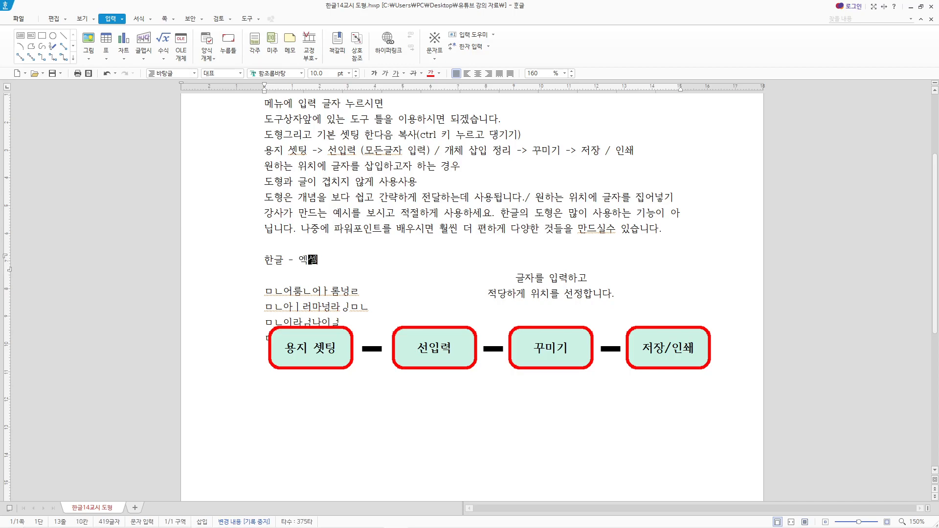
text(- 파워포인트)
key(Return)
- Add the line "ITQ 한글 엑셀 파워포인트 엑세스" below the program list
text(ITQ gks)
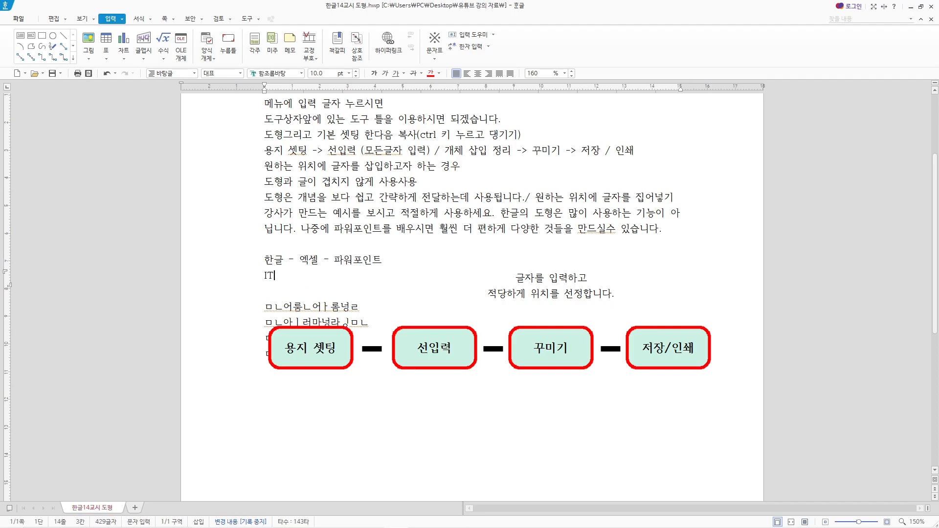
key(BackSpace)
key(BackSpace)
key(BackSpace)
key(BackSpace)
text(한글 엑세)
text(ㄹ 파워포인)
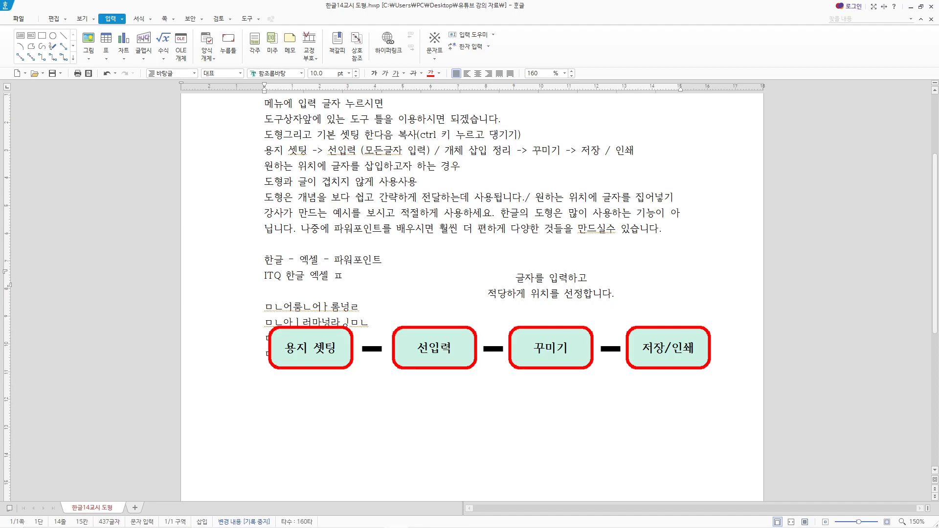
text(트 엑셀)
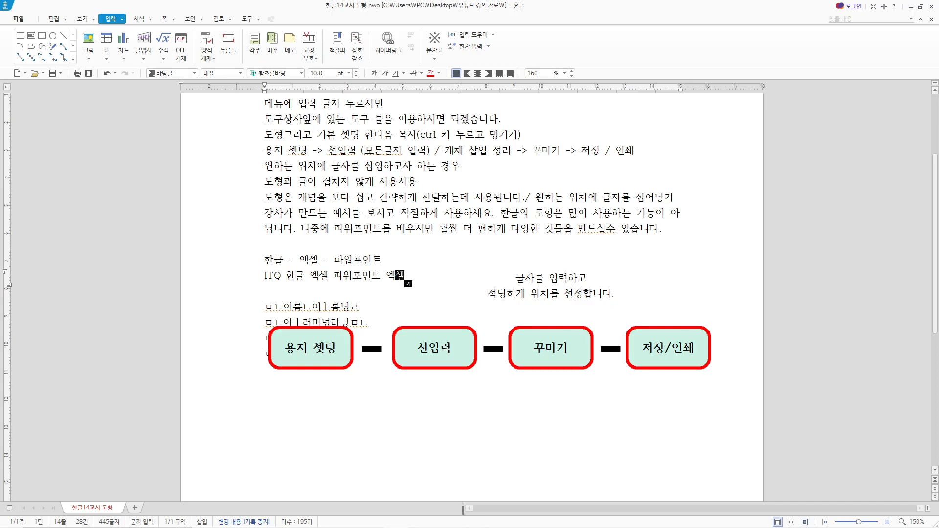
text(스)
key(Return)
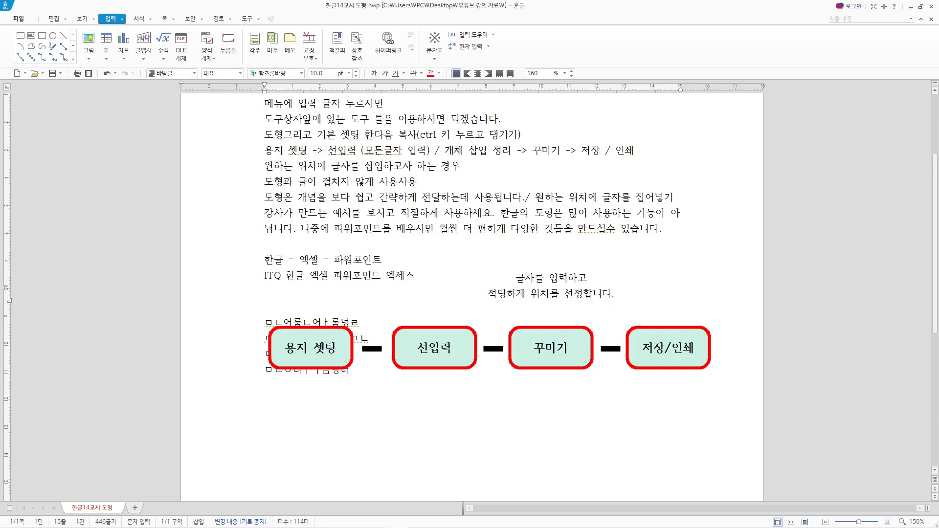
- Add "컴퓨터활용능력 2급 필기 / 실기" and, indented on the following line, "1급 필기 / 실기"
text(ㅋ)
text(컴퓨터활)
text(용능력 2)
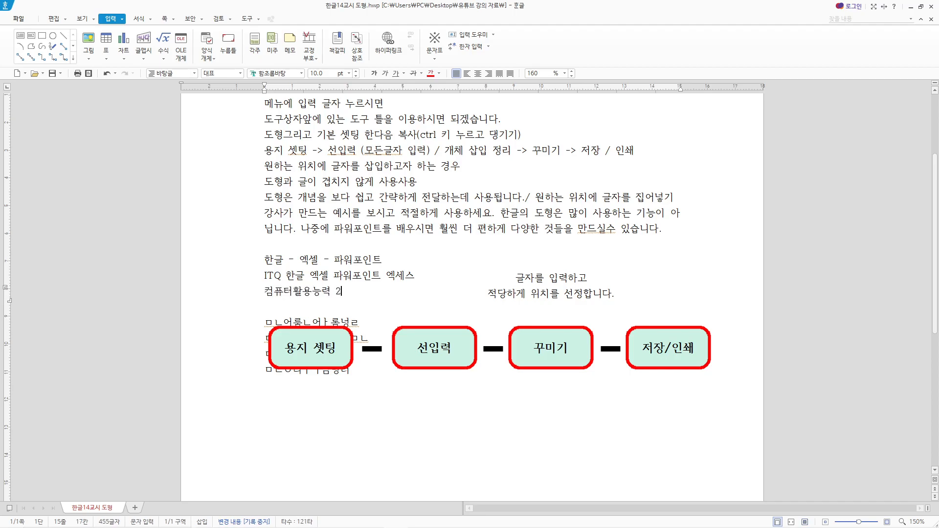
text(급 필기 / 실기)
key(Return)
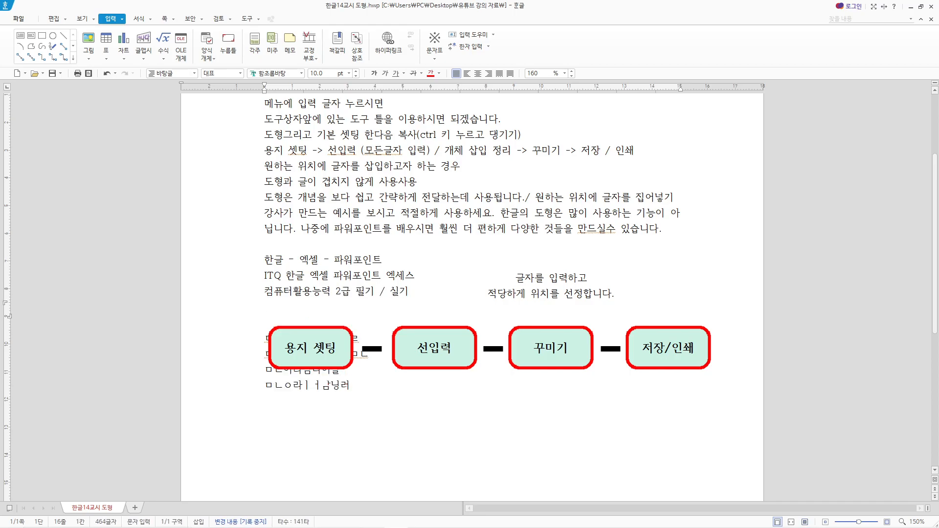
text(1급 필기 )
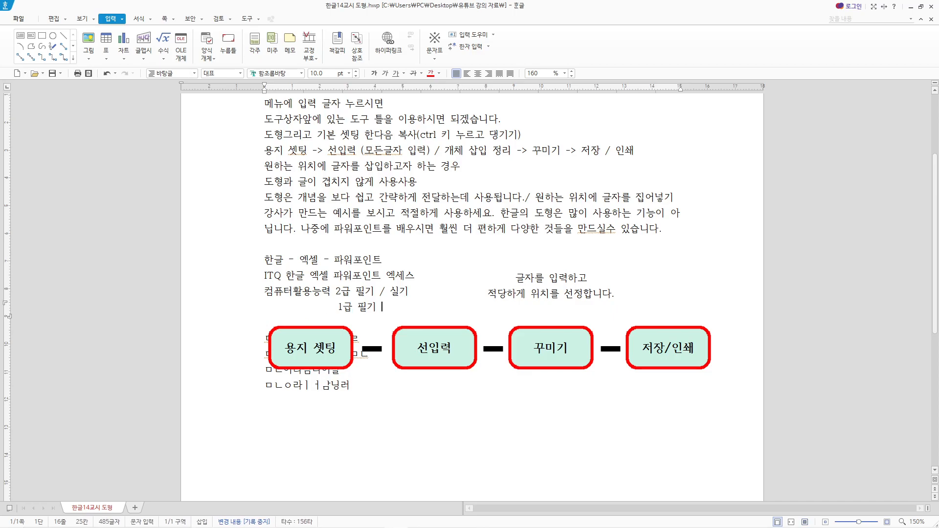
text(/ 실기)
key(Return)
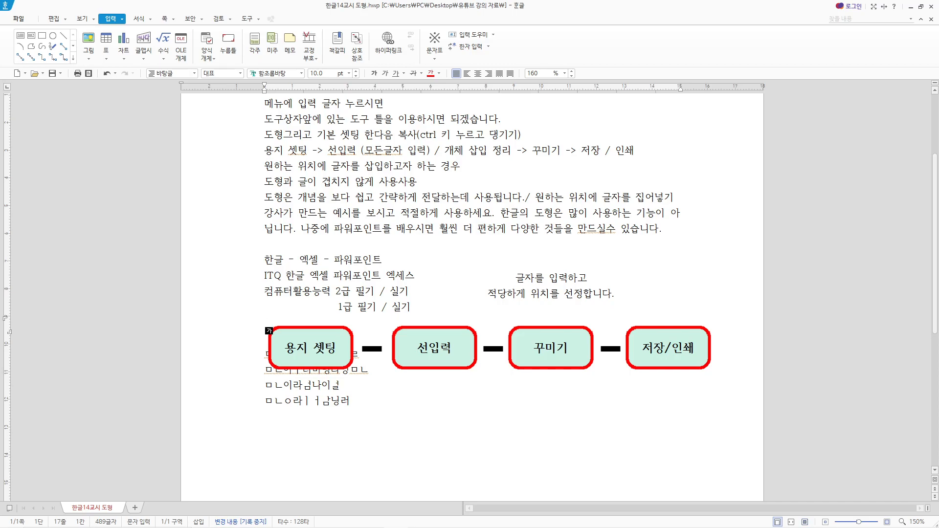
- Enter "정보처리 기사 사무자동화산업기사 전자상거래 관리사" as the next line and remove the extra line break after it
text(정보처리 기사 사)
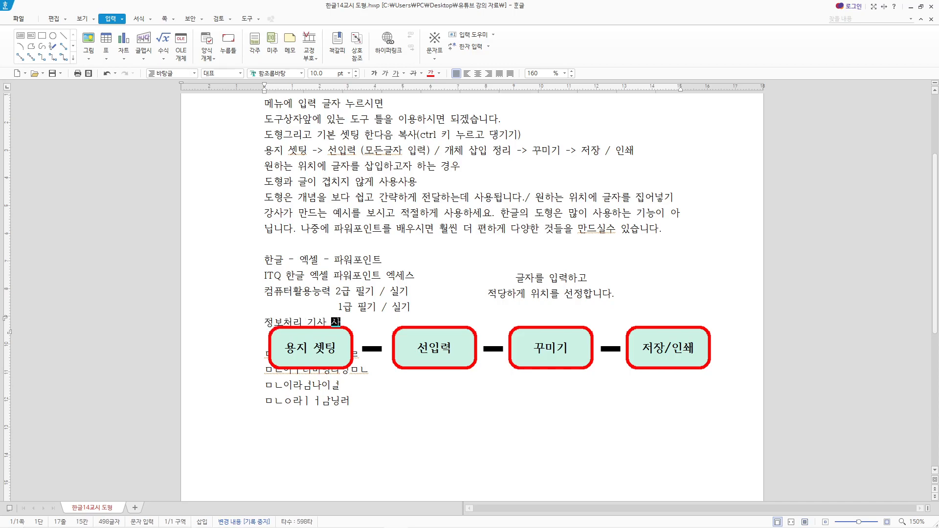
text(무자동화 )
text(산ㅇ)
text(사 )
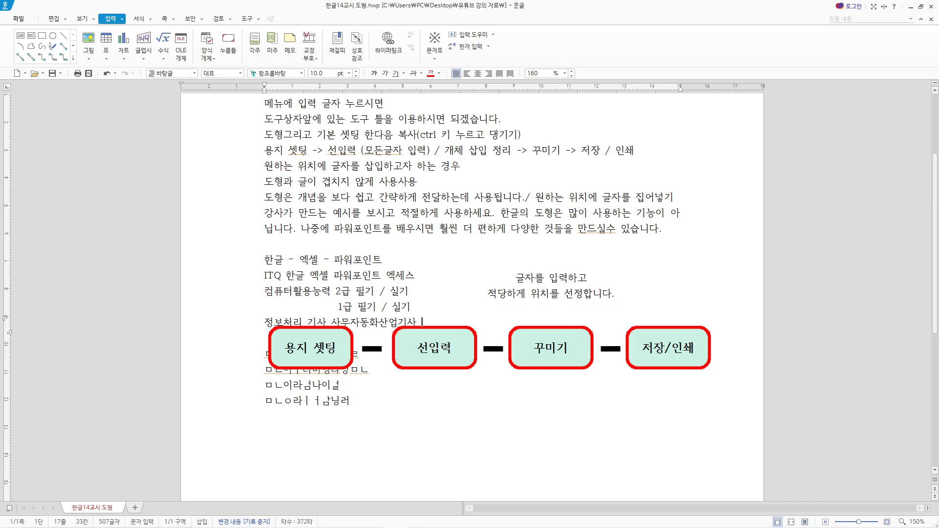
text(전자사)
text(상거래 관련)
text(사)
key(Return)
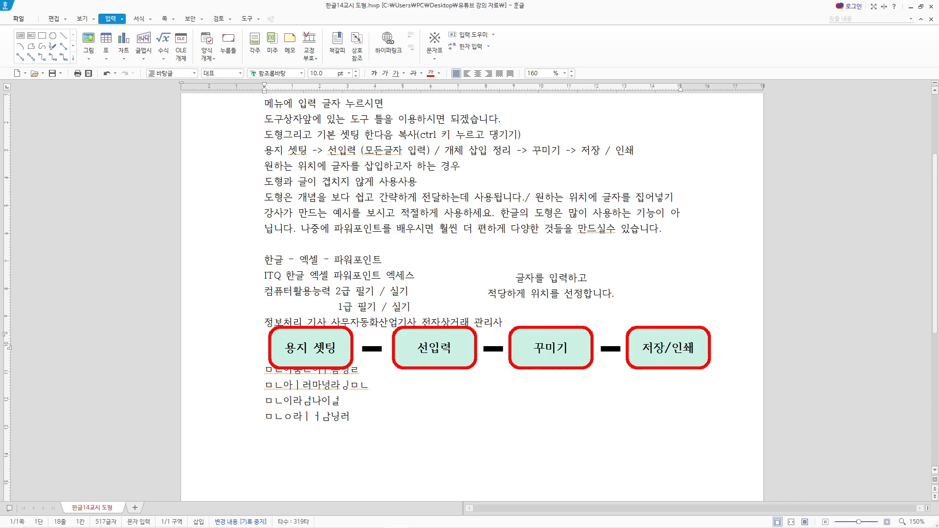
text(ㅌ)
key(BackSpace)
key(BackSpace)
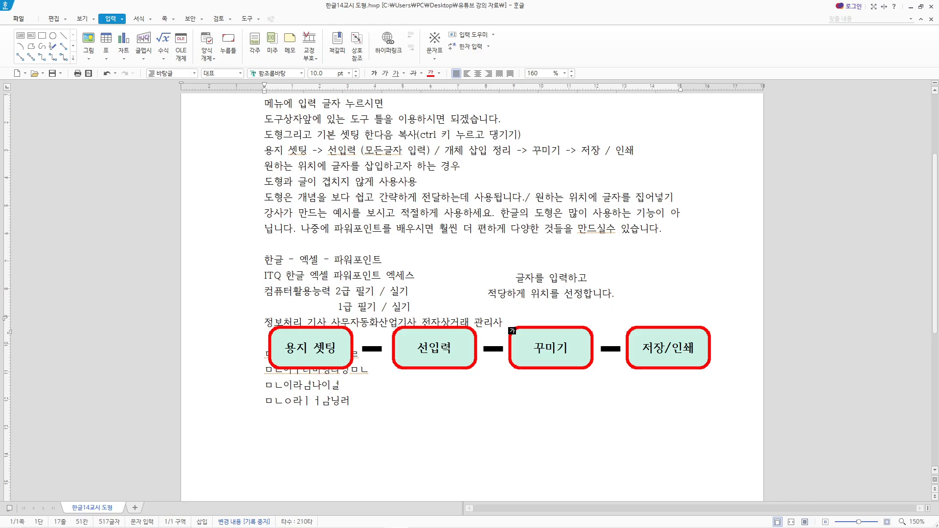
- Add the note "개체 종료 긴문서 다루기" below the filler lines, leaving a blank line between, and highlight "긴문서 다루기"
click(516, 364)
click(587, 410)
click(504, 323)
key(Return)
key(Return)
text(개체 )
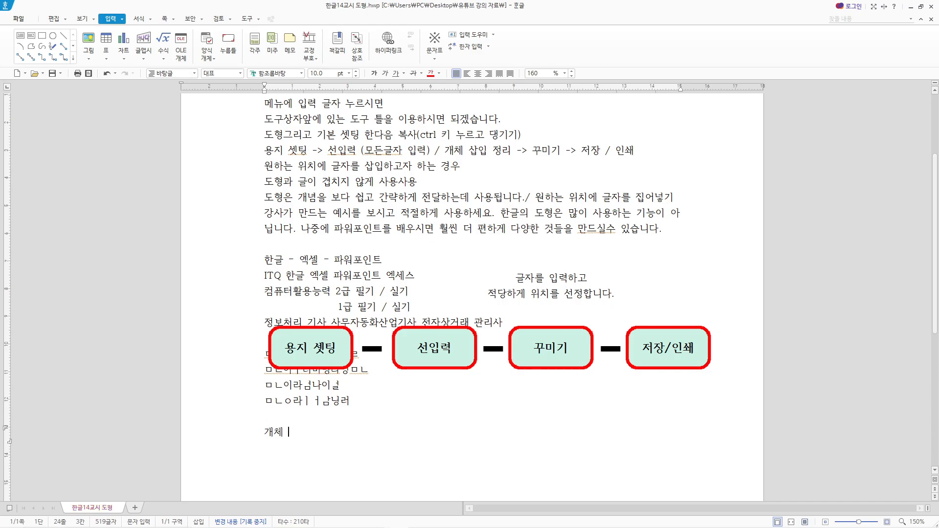
text(종료)
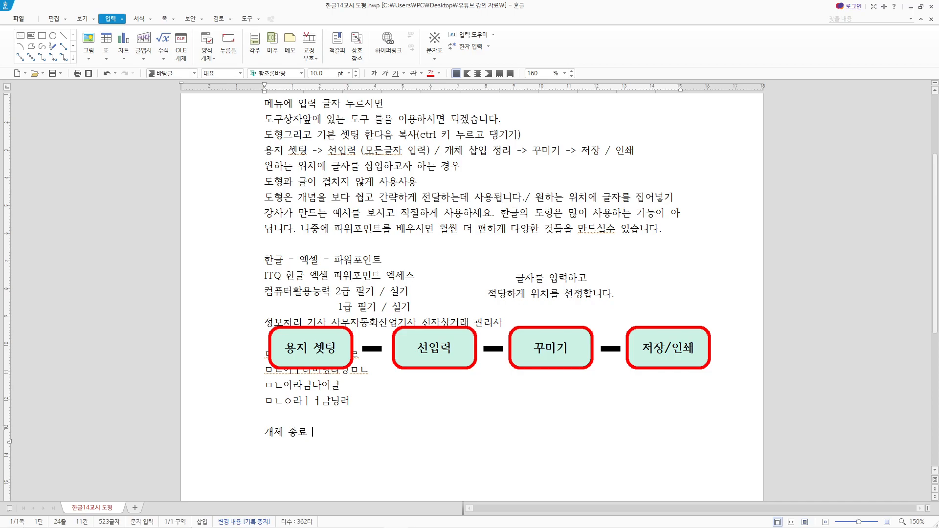
text(  긴문서 다루기)
drag(316, 433, 403, 434)
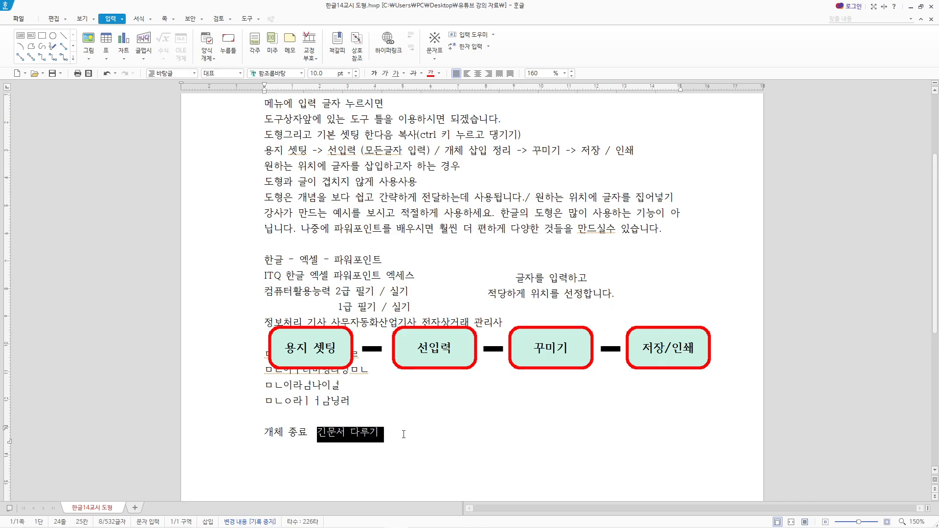
- Leave a blank line after the 긴문서 다루기 note and enter "한글에서 편의 기능 모든 설명"
click(404, 434)
key(Return)
key(Return)
text(한)
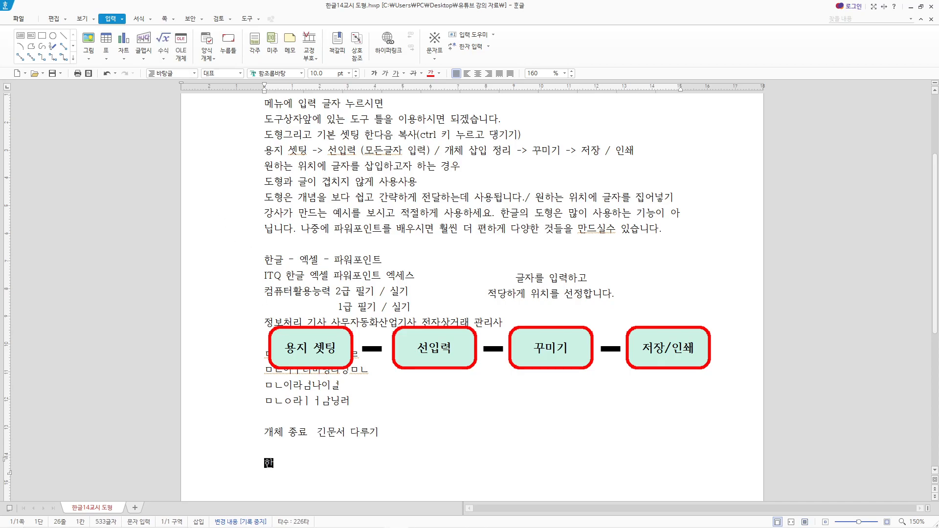
text(글에서 편의 기능 모든 설명)
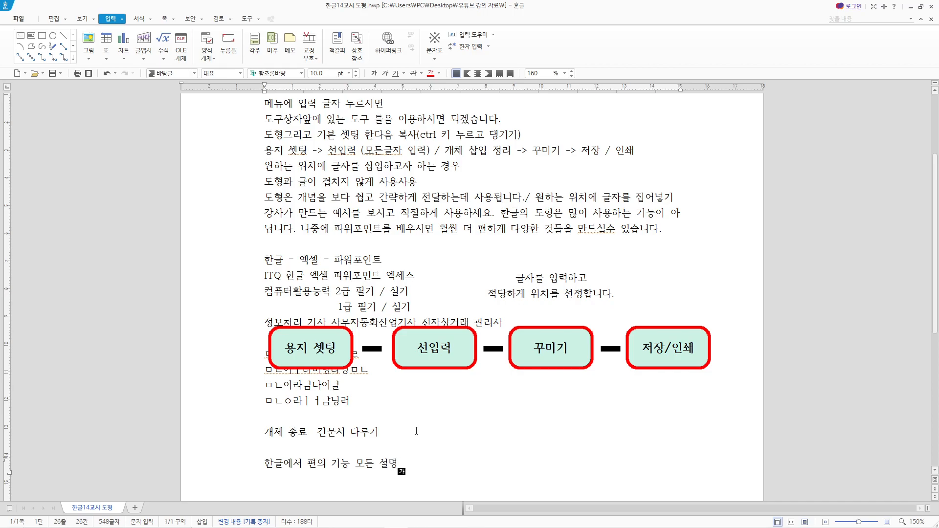
mouse_move(288, 524)
click(254, 522)
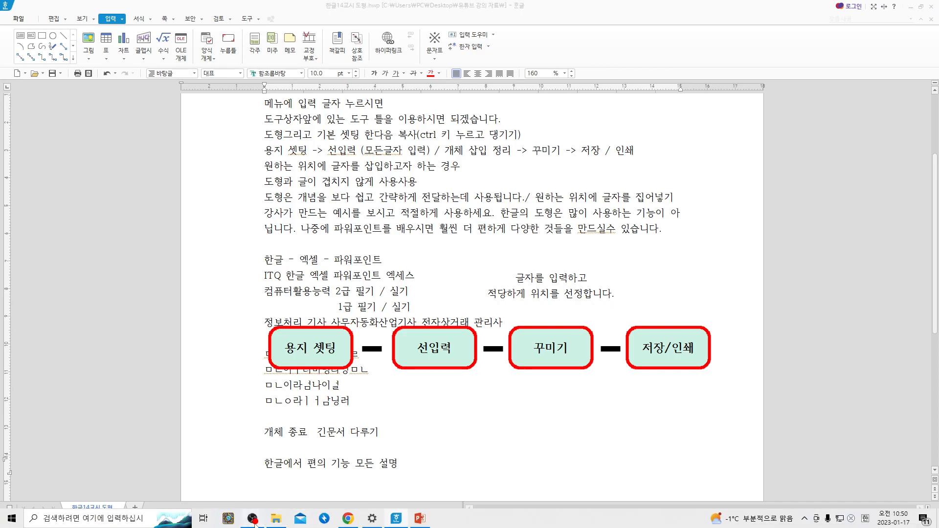